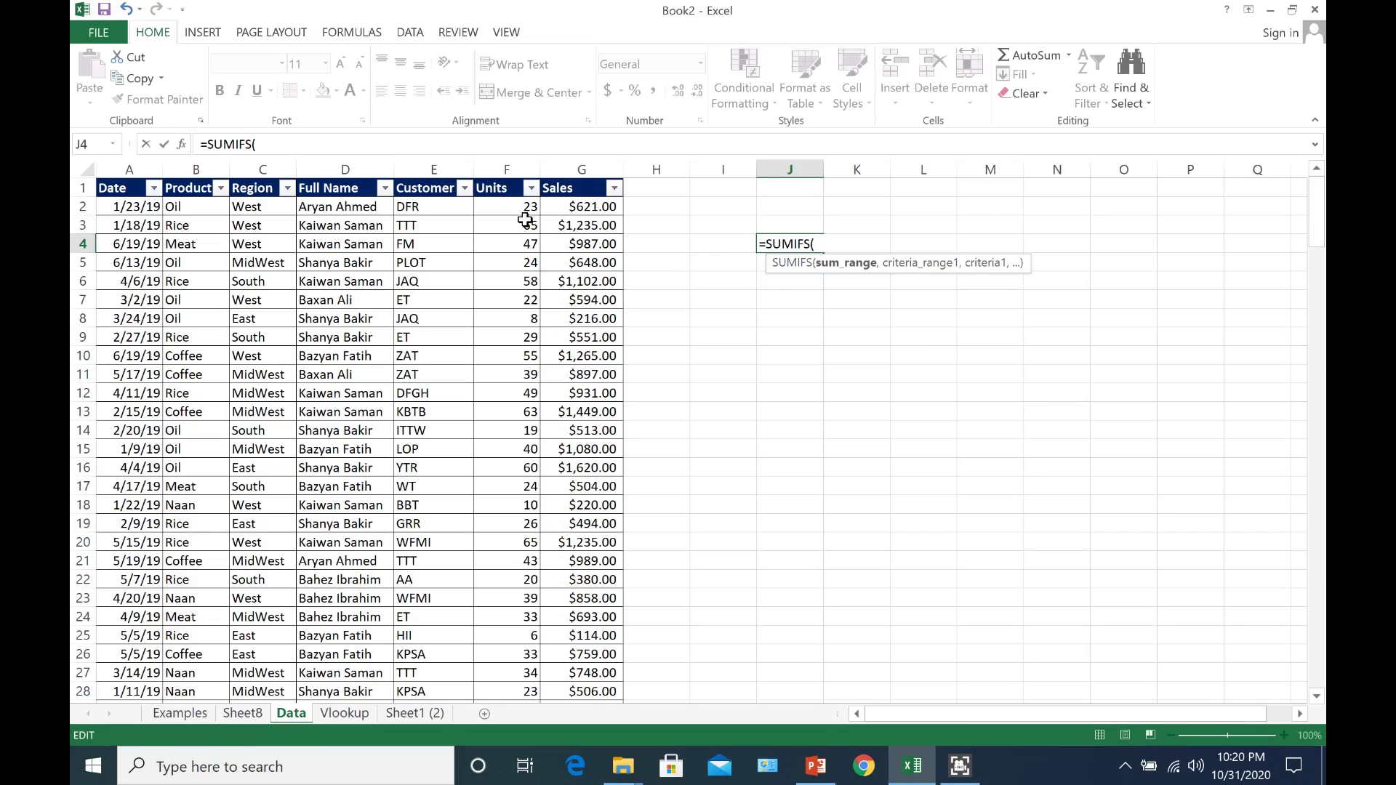
Set the SUMIFS sum range in J4 to the Units cells F2:F200
{"action": "left_click_drag", "start_coordinate": [521, 212], "coordinate": [507, 735]}
{"action": "scroll", "coordinate": [804, 250], "scroll_direction": "up", "scroll_amount": 20}
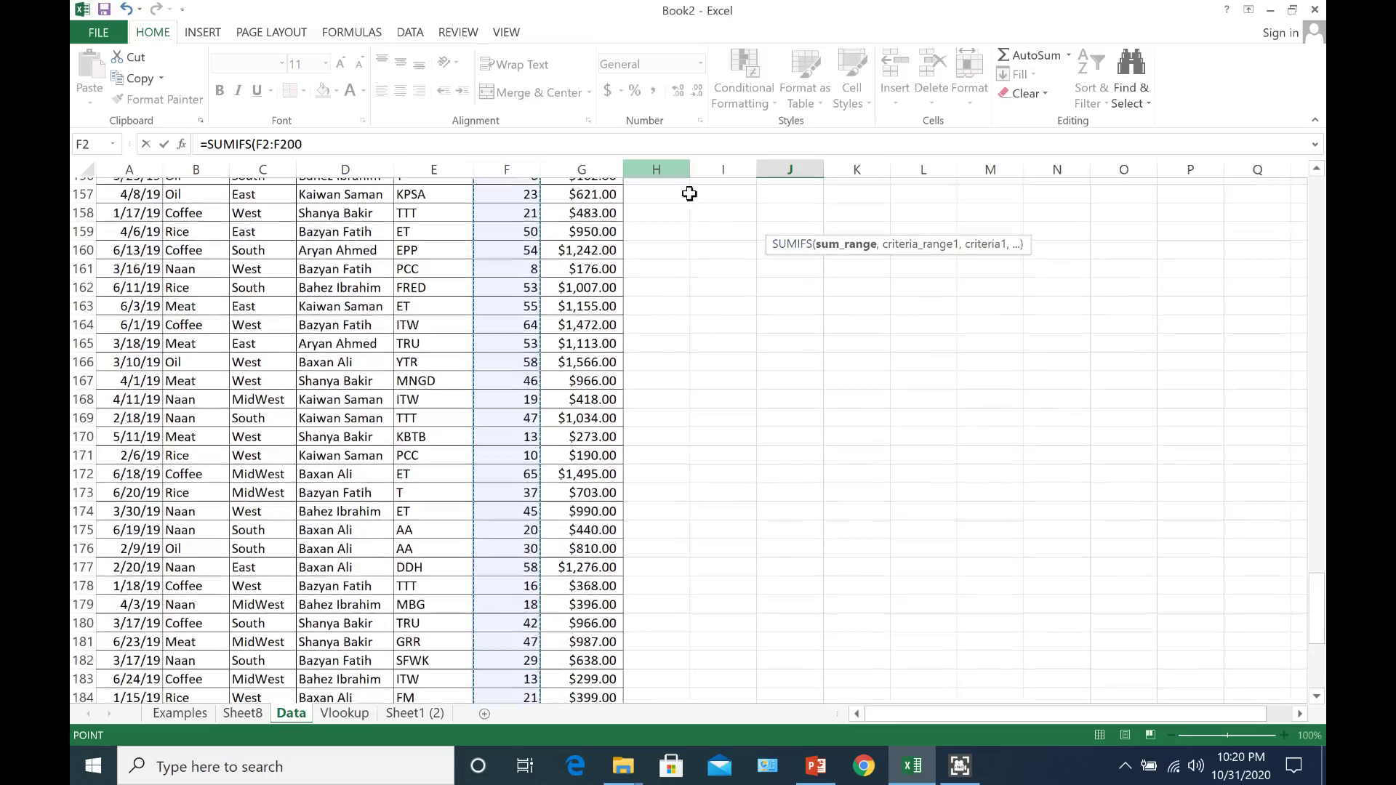
{"action": "scroll", "coordinate": [732, 237], "scroll_direction": "up", "scroll_amount": 20}
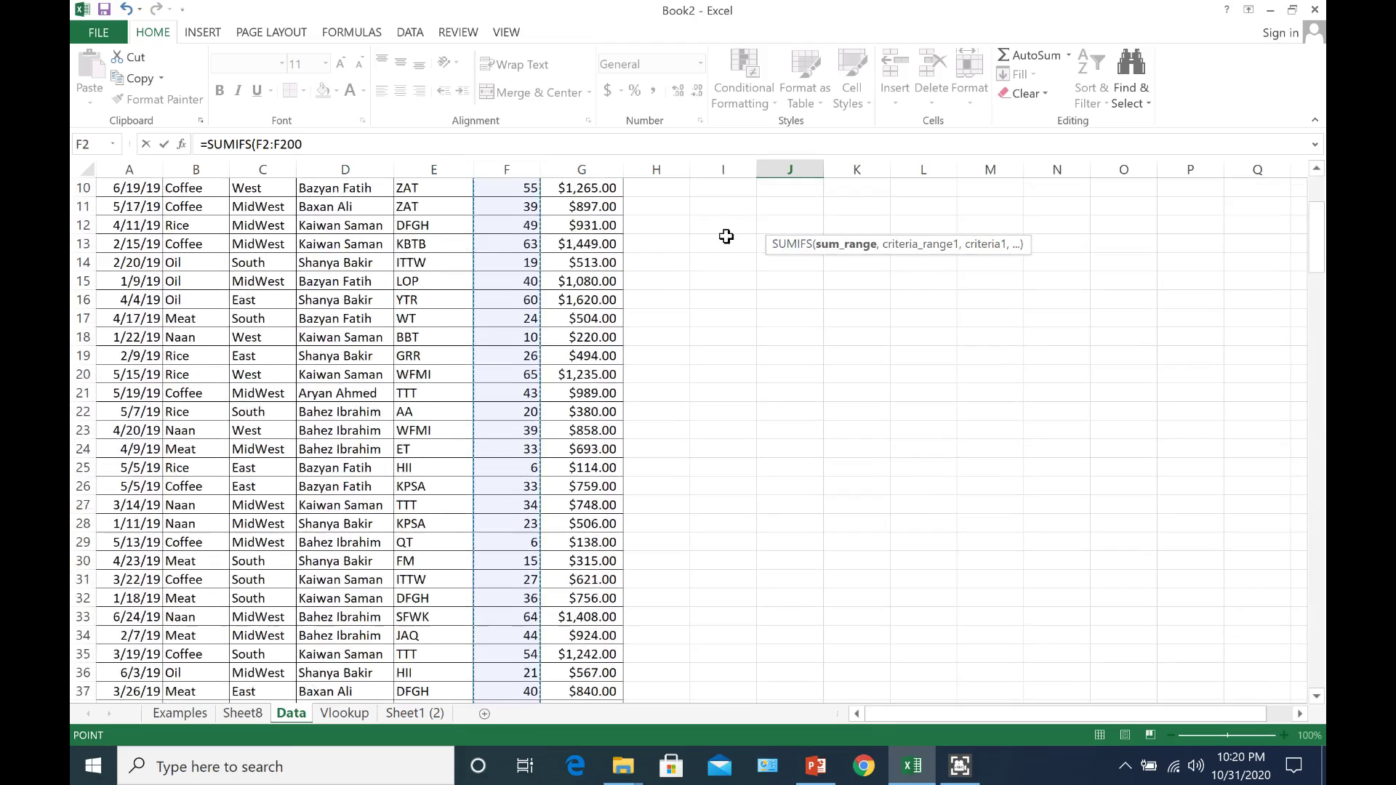
{"action": "type", "text": ","}
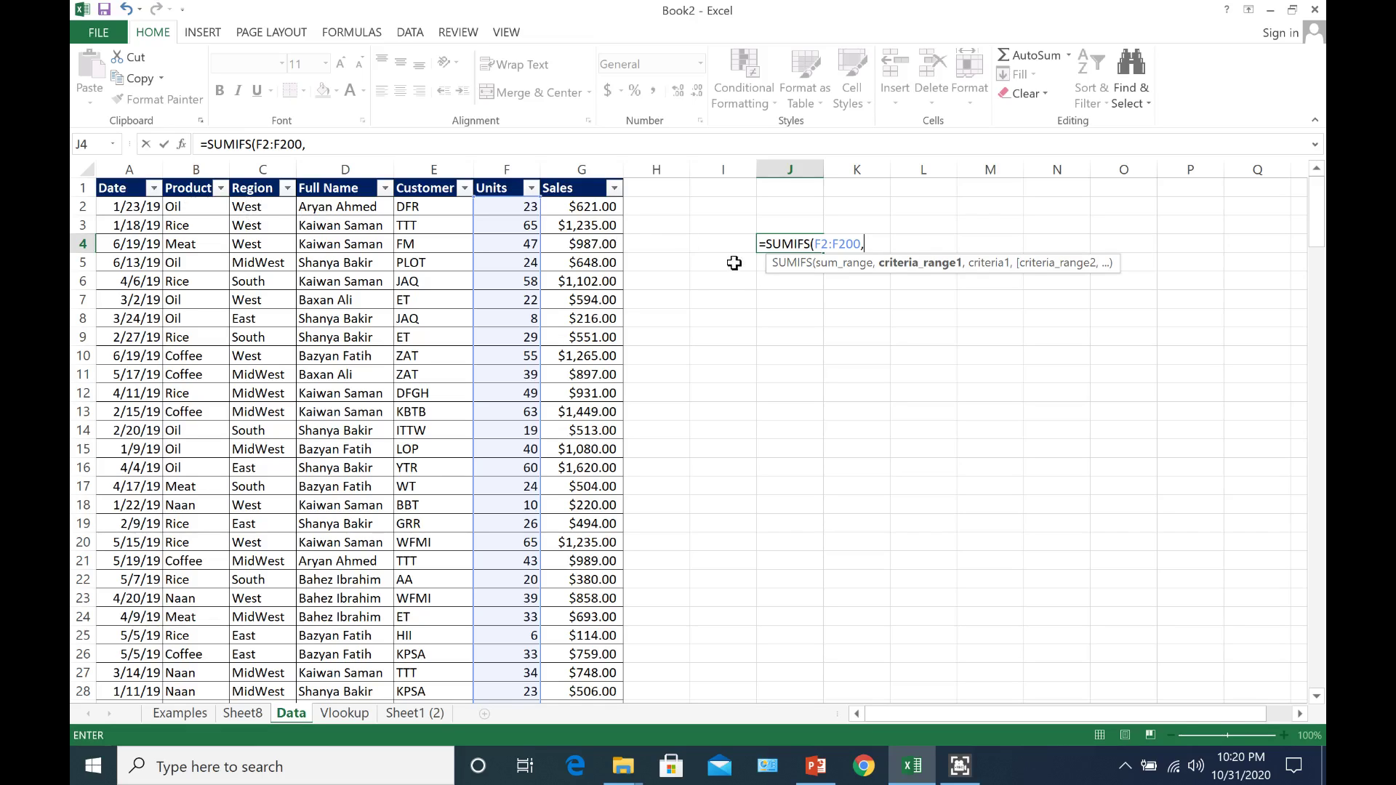
Add the Product column range B2:B200 with the criterion "Oil" to the SUMIFS formula in J4
{"action": "type", "text": "B2"}
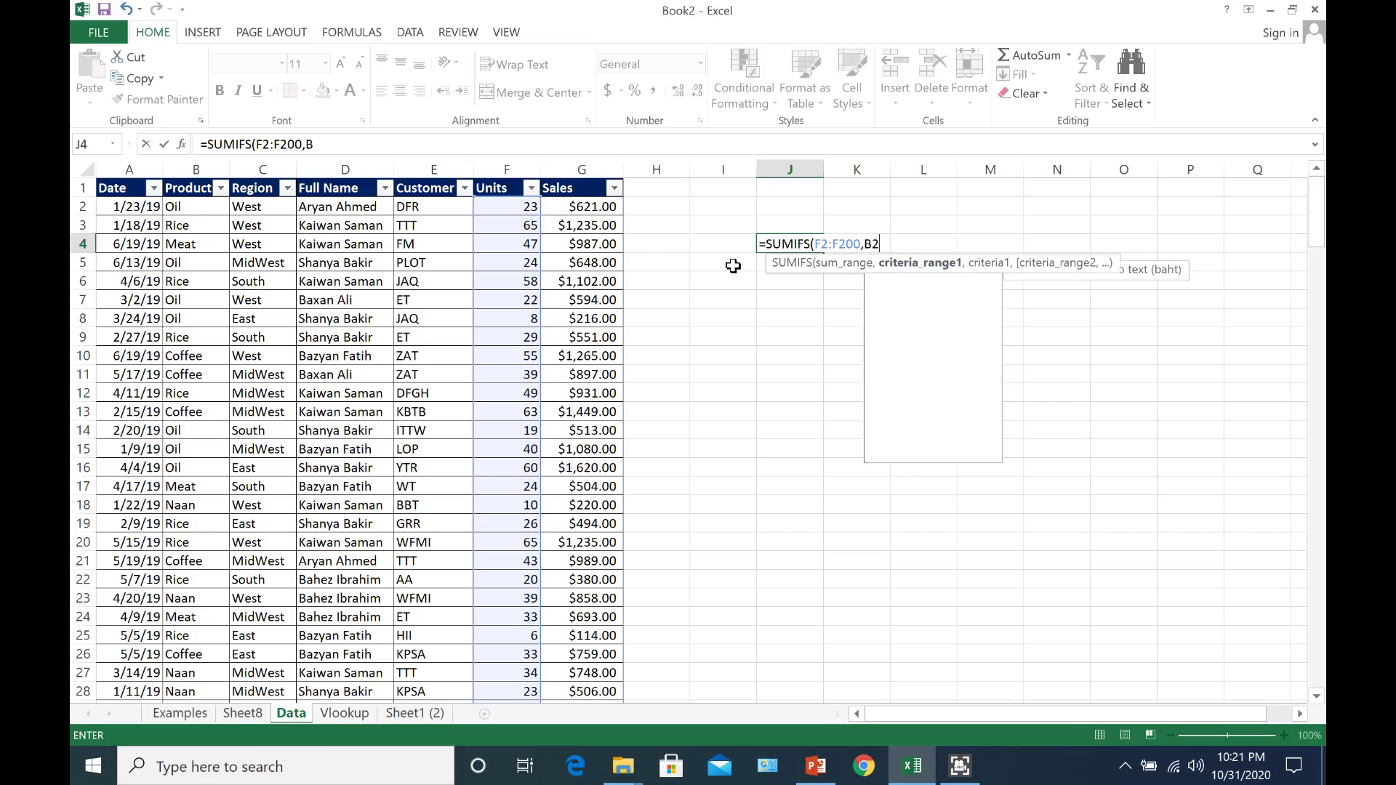
{"action": "type", "text": ":200,\""}
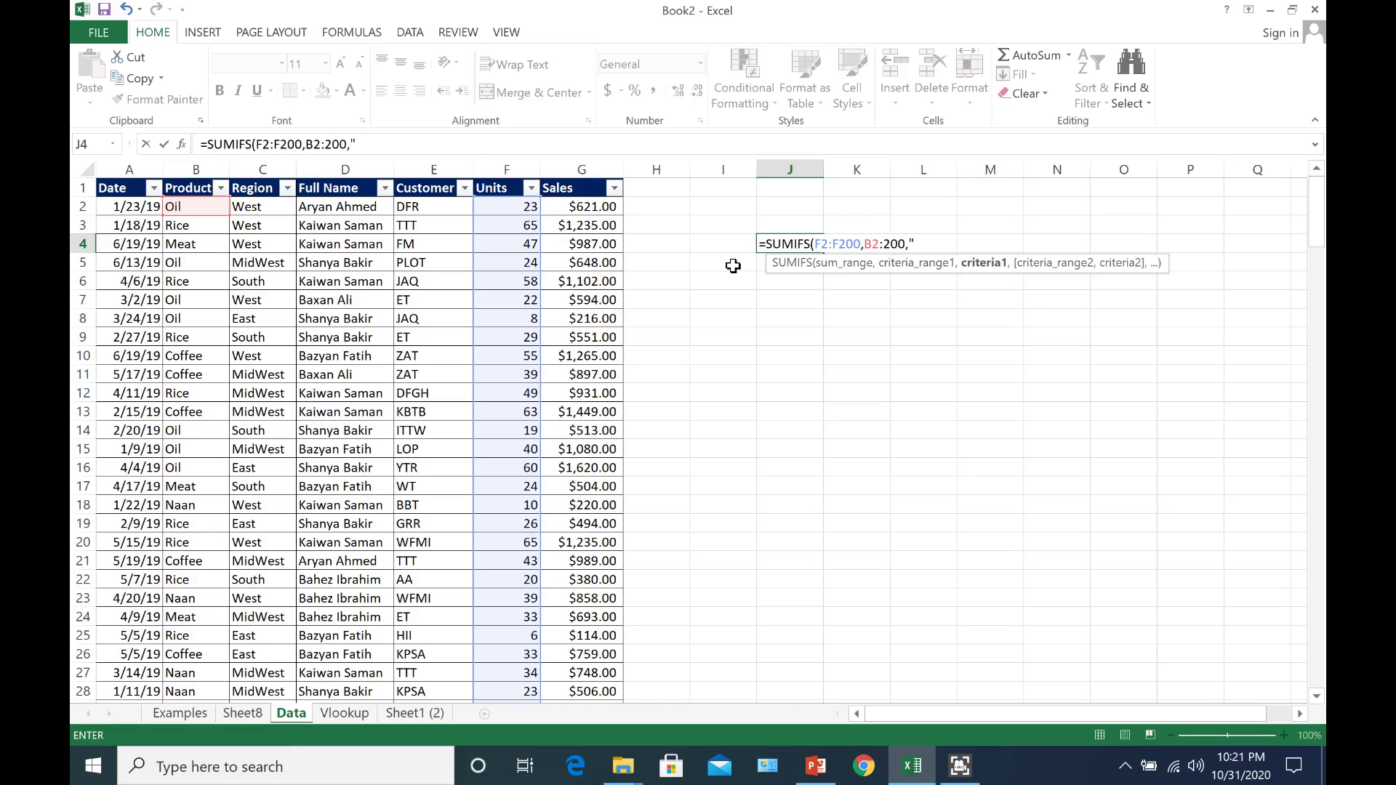
{"action": "key", "text": "BackSpace"}
{"action": "key", "text": "BackSpace"}
{"action": "key", "text": "BackSpace"}
{"action": "key", "text": "BackSpace"}
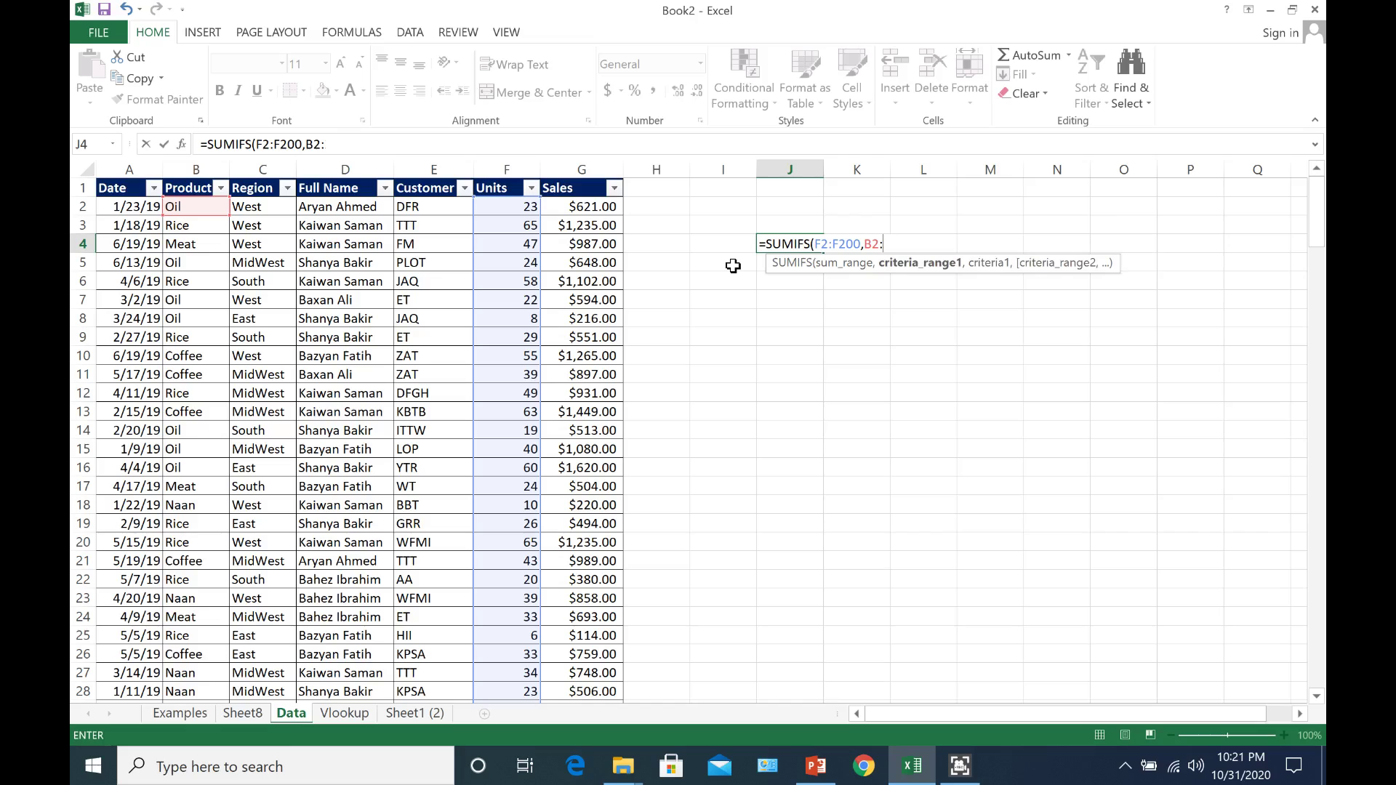
{"action": "type", "text": "B200,"}
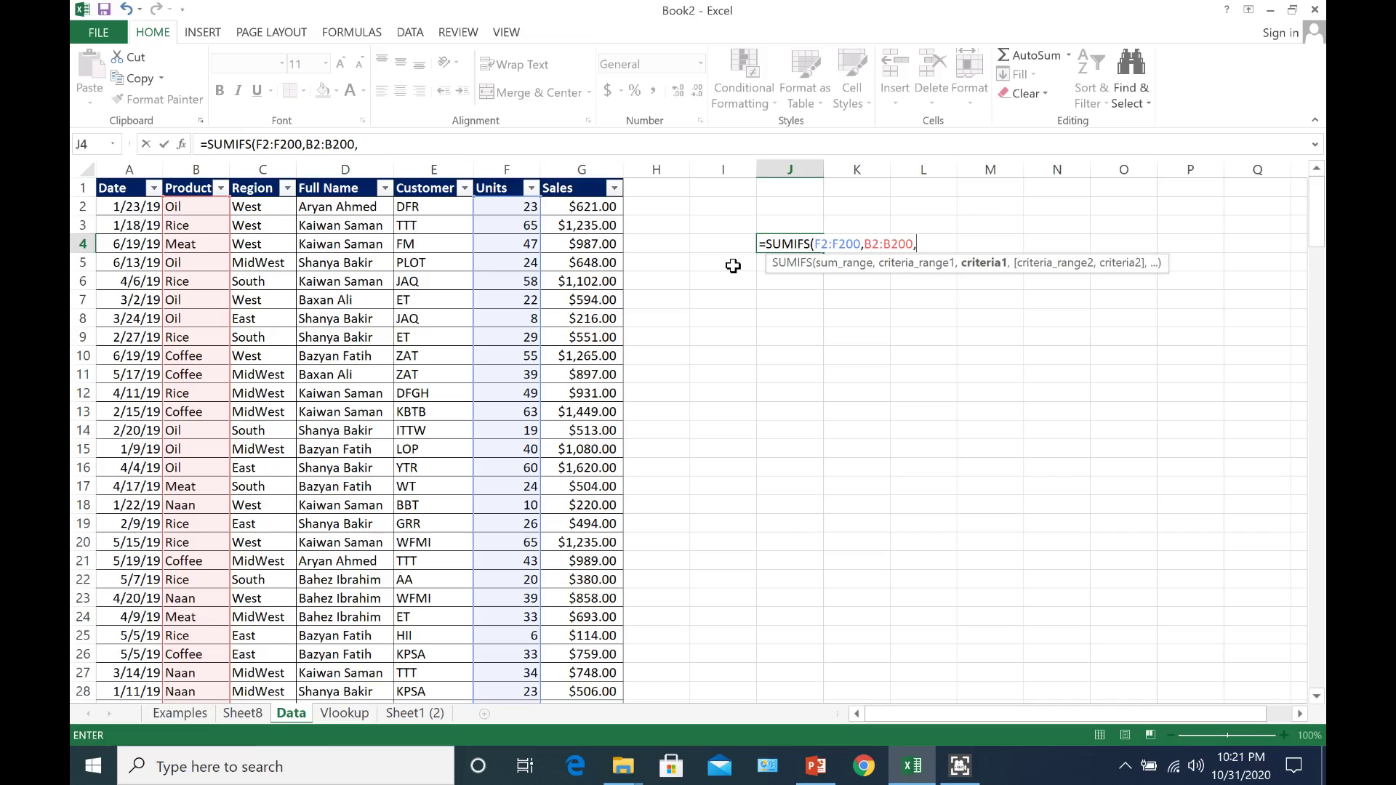
{"action": "type", "text": "\"Oil\","}
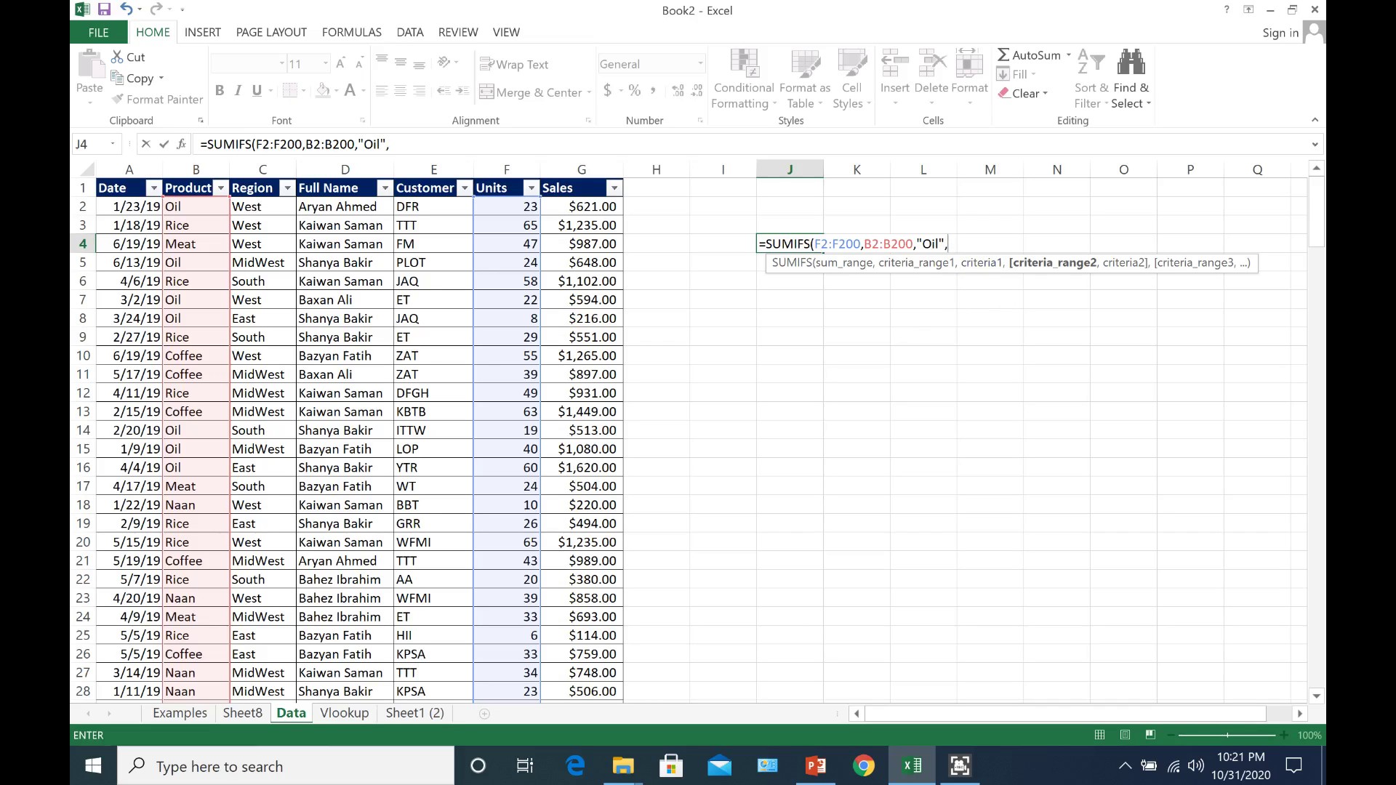
Add the Region range C2:C200 with the criterion "West" and complete the SUMIFS formula in J4
{"action": "type", "text": "C"}
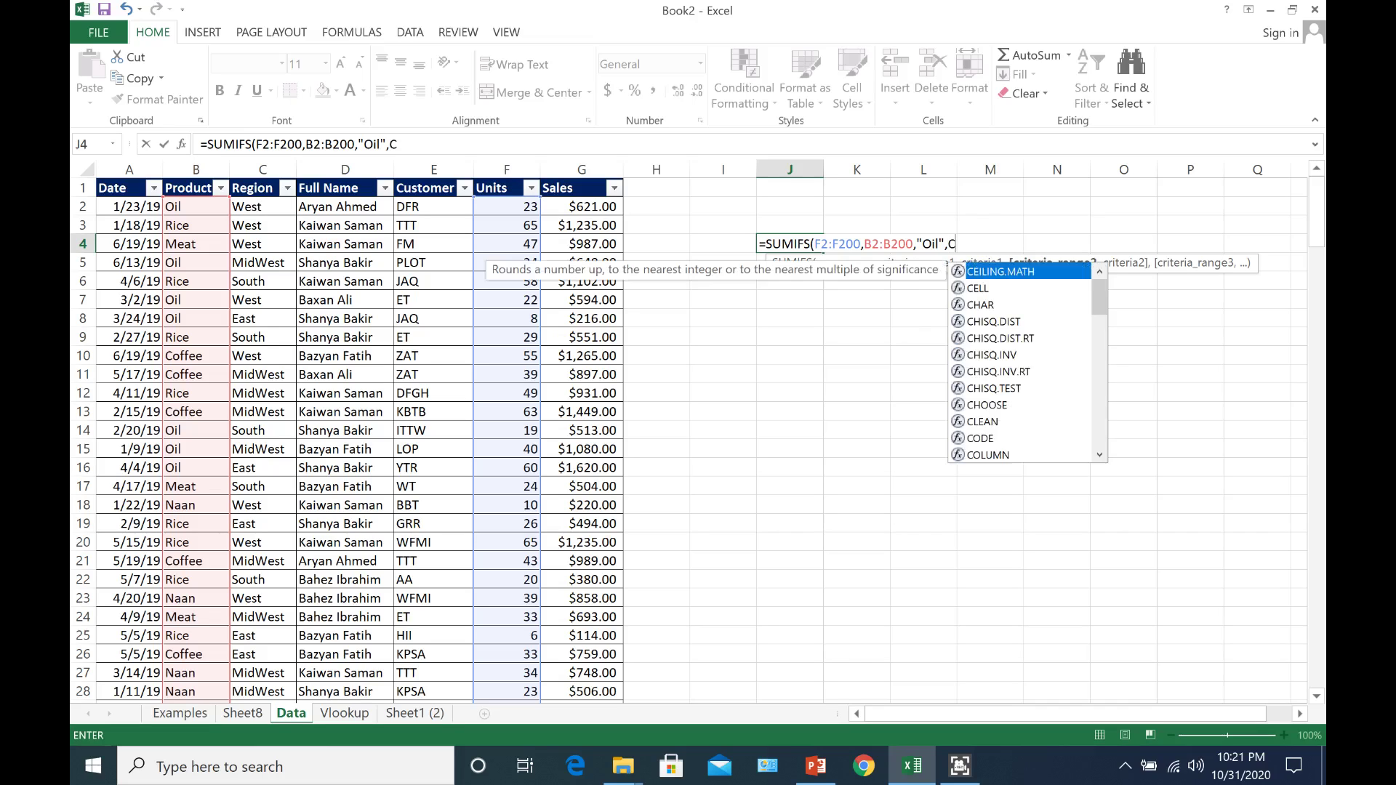
{"action": "type", "text": "2:C2"}
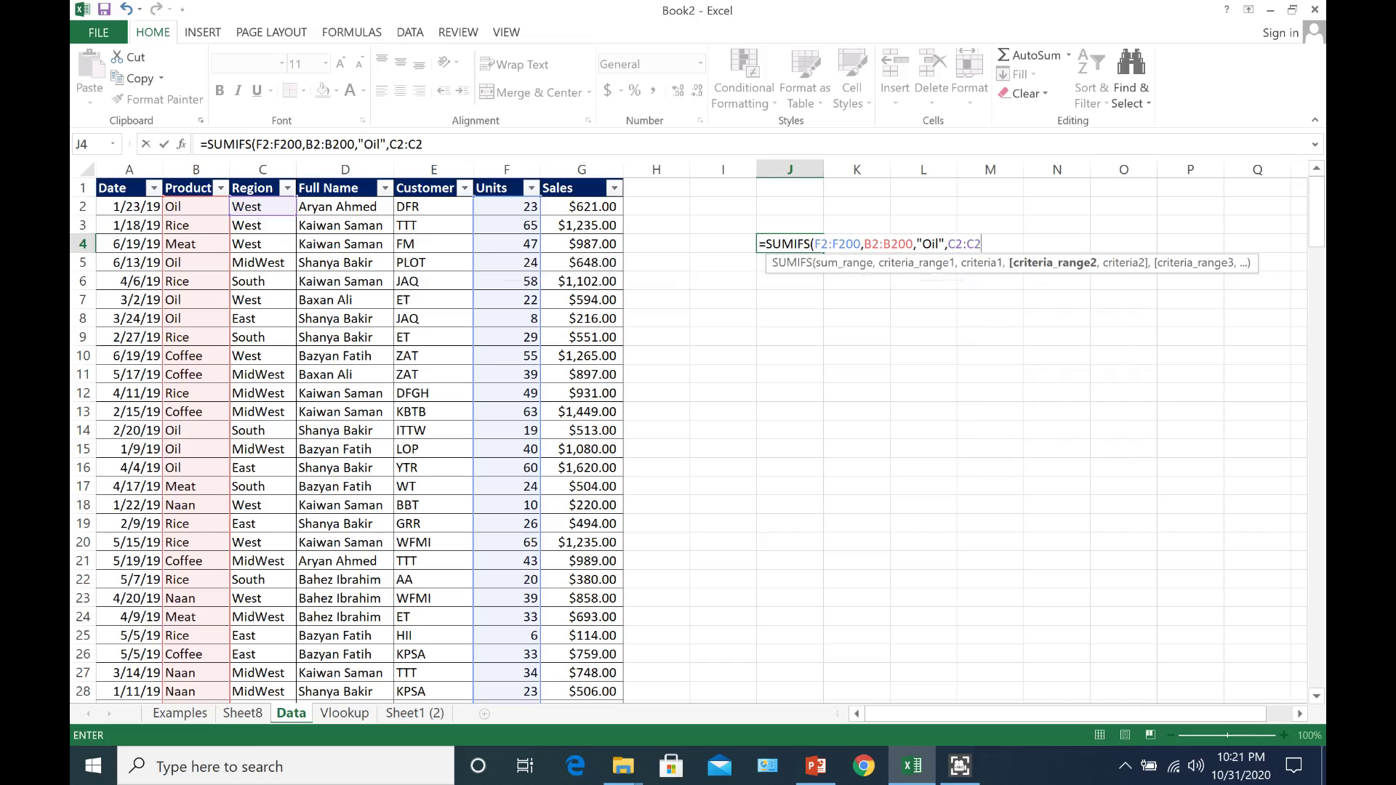
{"action": "type", "text": "00,\"West"}
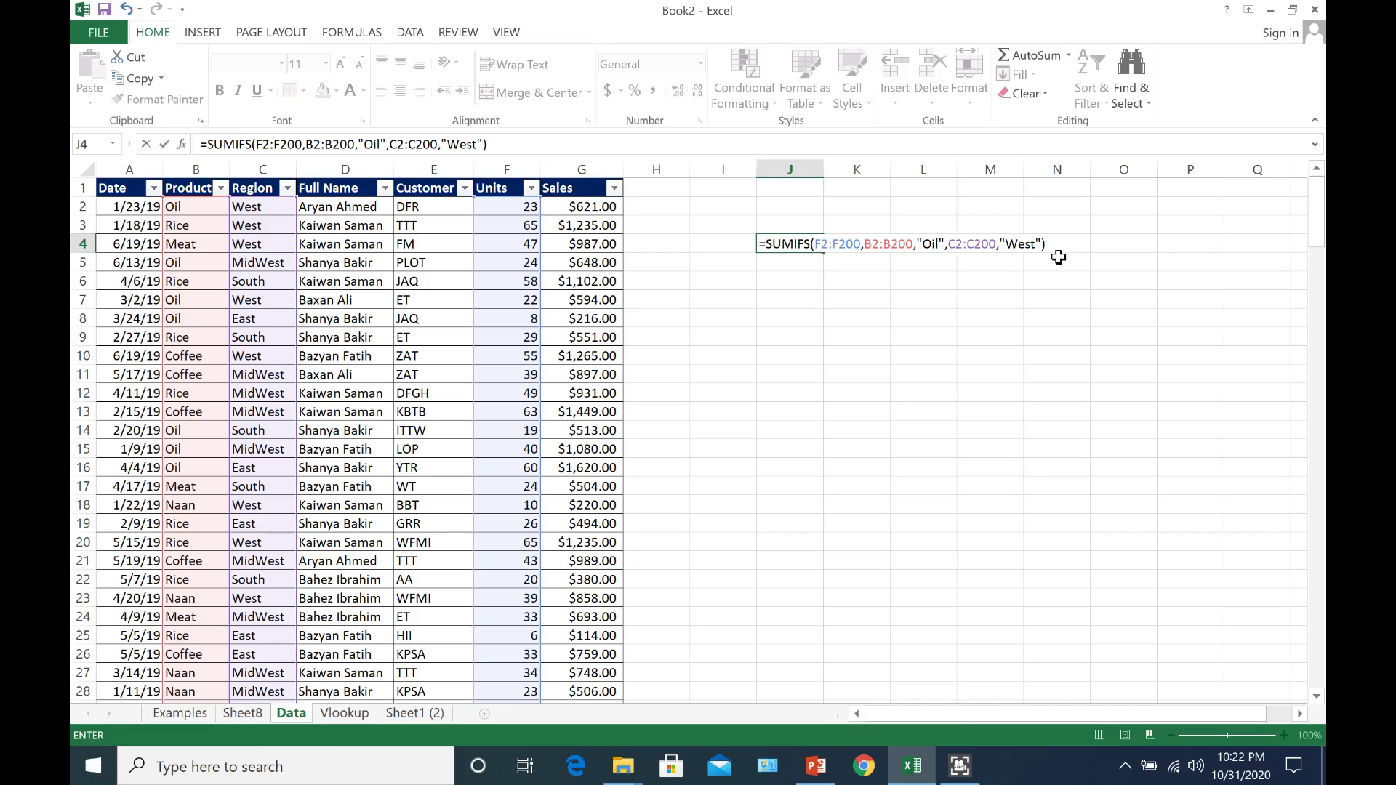
{"action": "key", "text": "Return"}
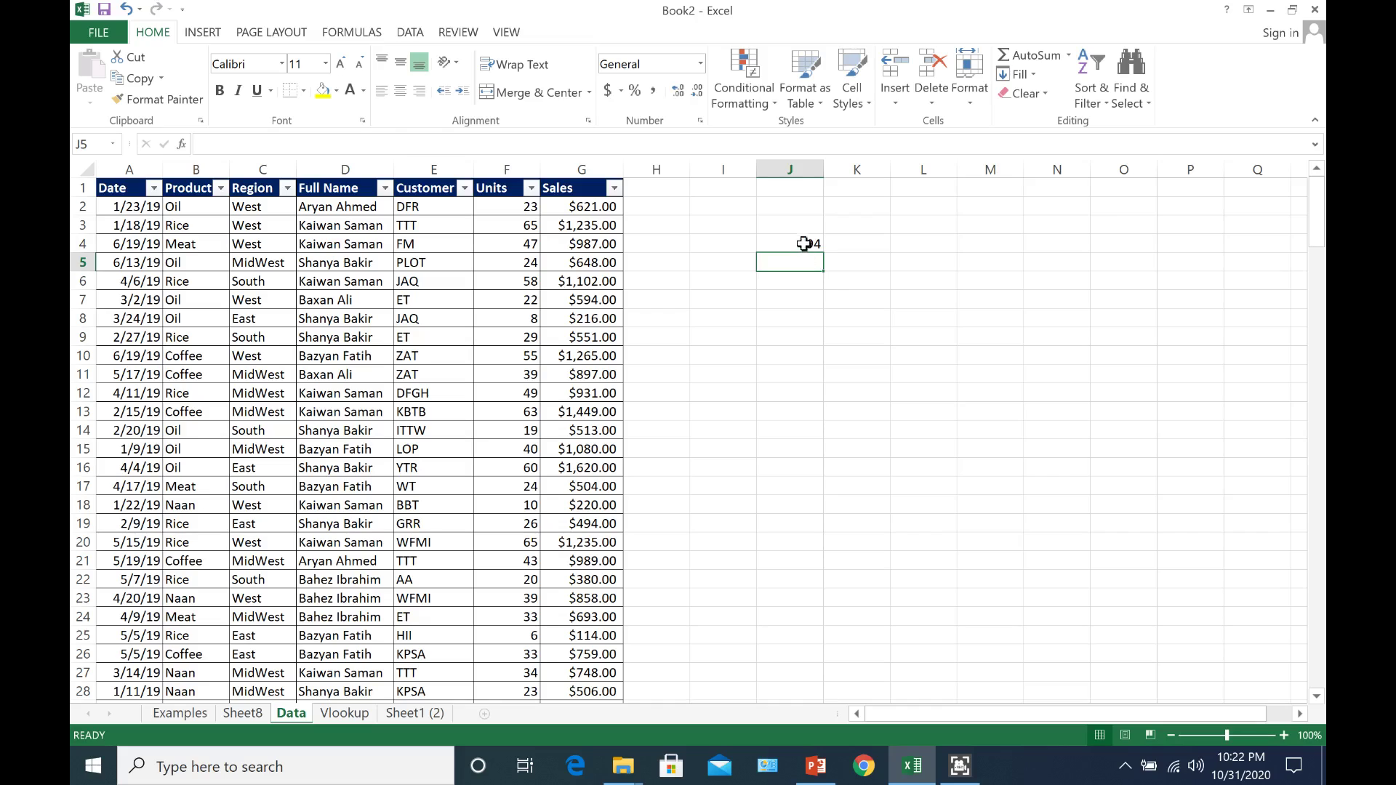
{"action": "left_click", "coordinate": [805, 246]}
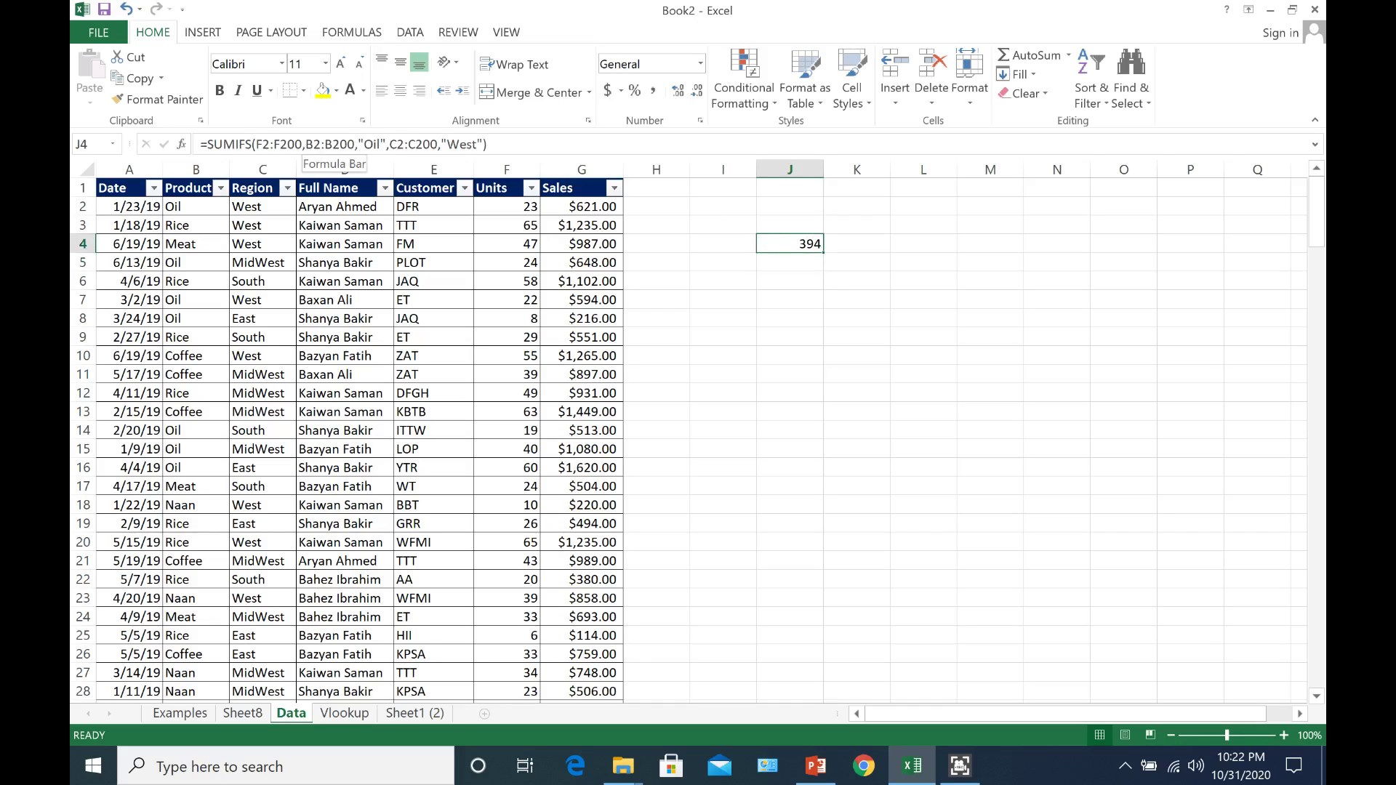
Enter the labels Product, Region and User in cells N4 to N6
{"action": "left_click", "coordinate": [1039, 251]}
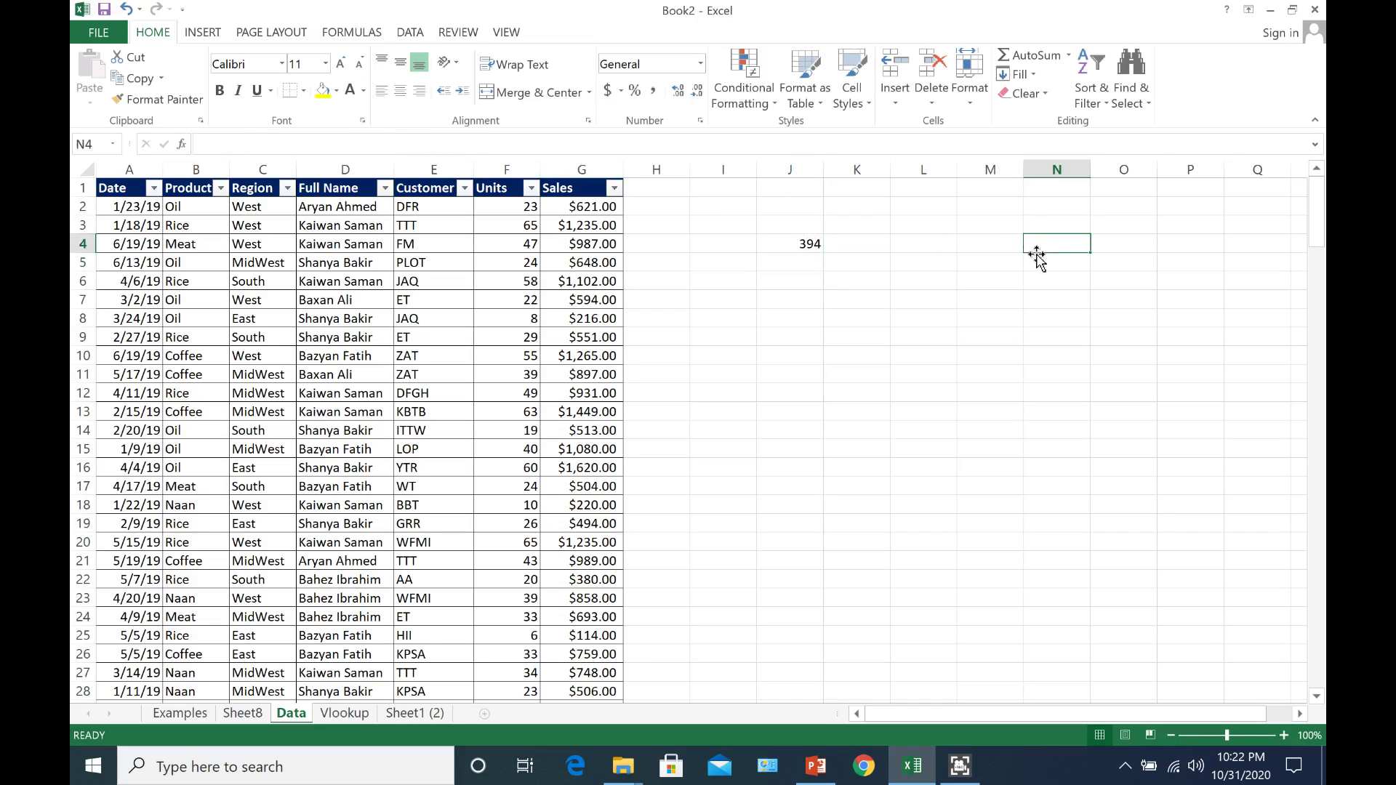
{"action": "type", "text": "Product"}
{"action": "key", "text": "Return"}
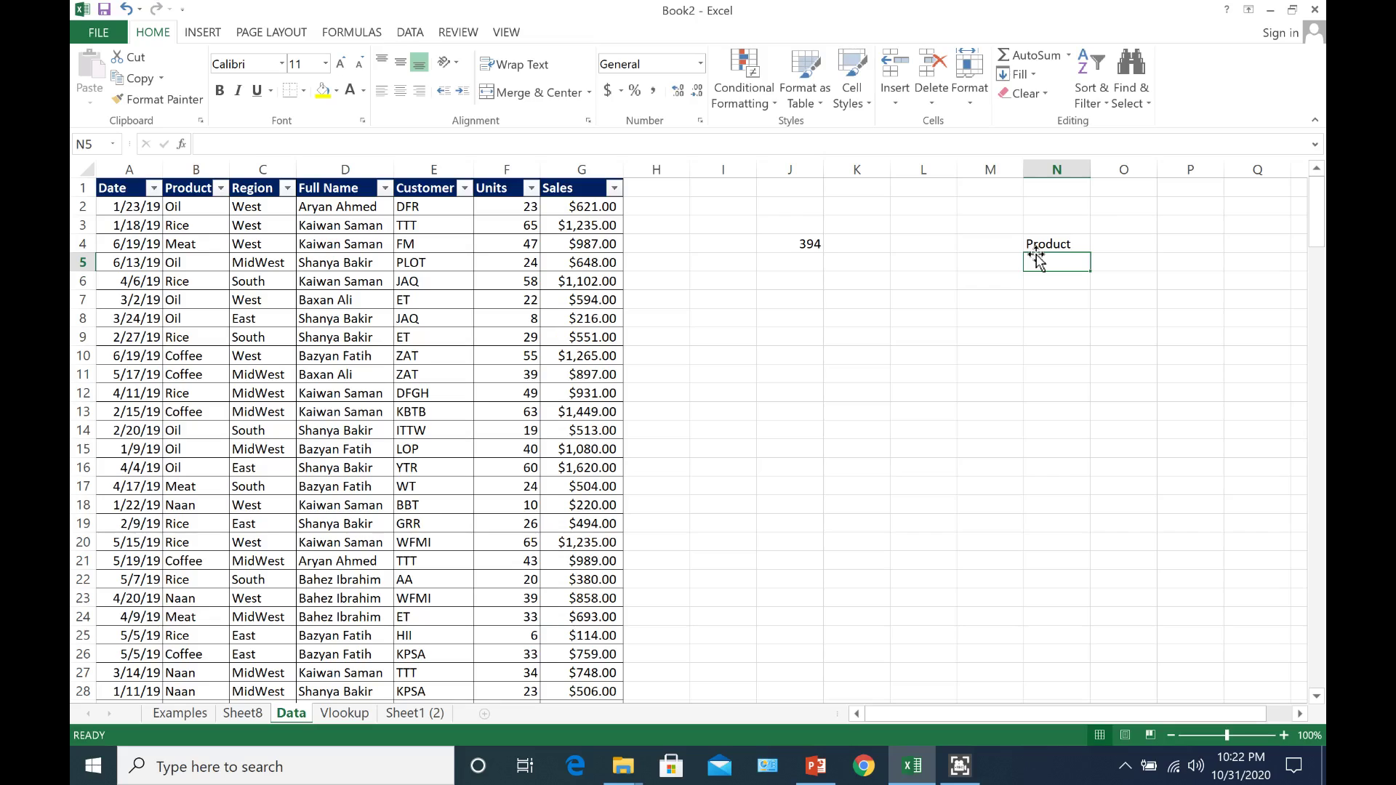
{"action": "type", "text": "Reegion"}
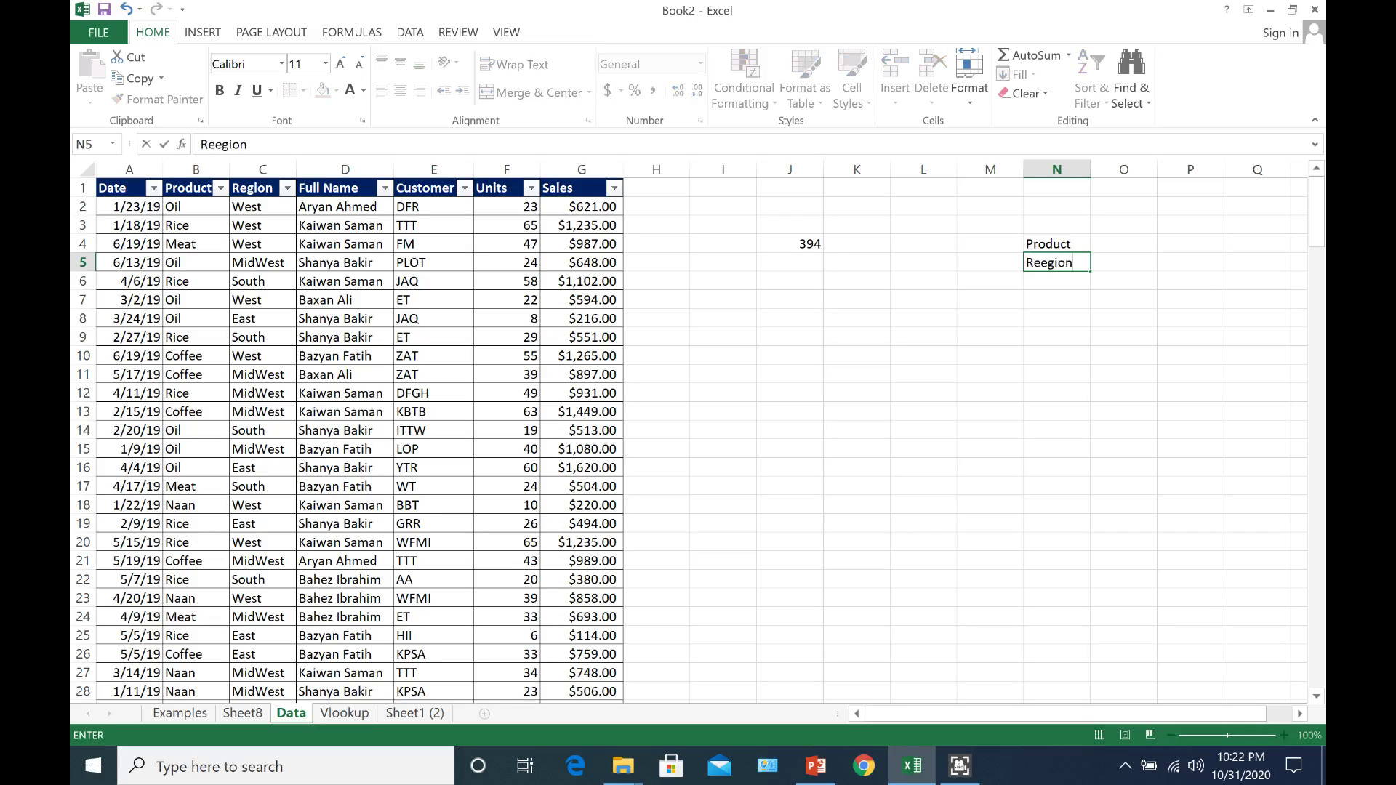
{"action": "key", "text": "Return"}
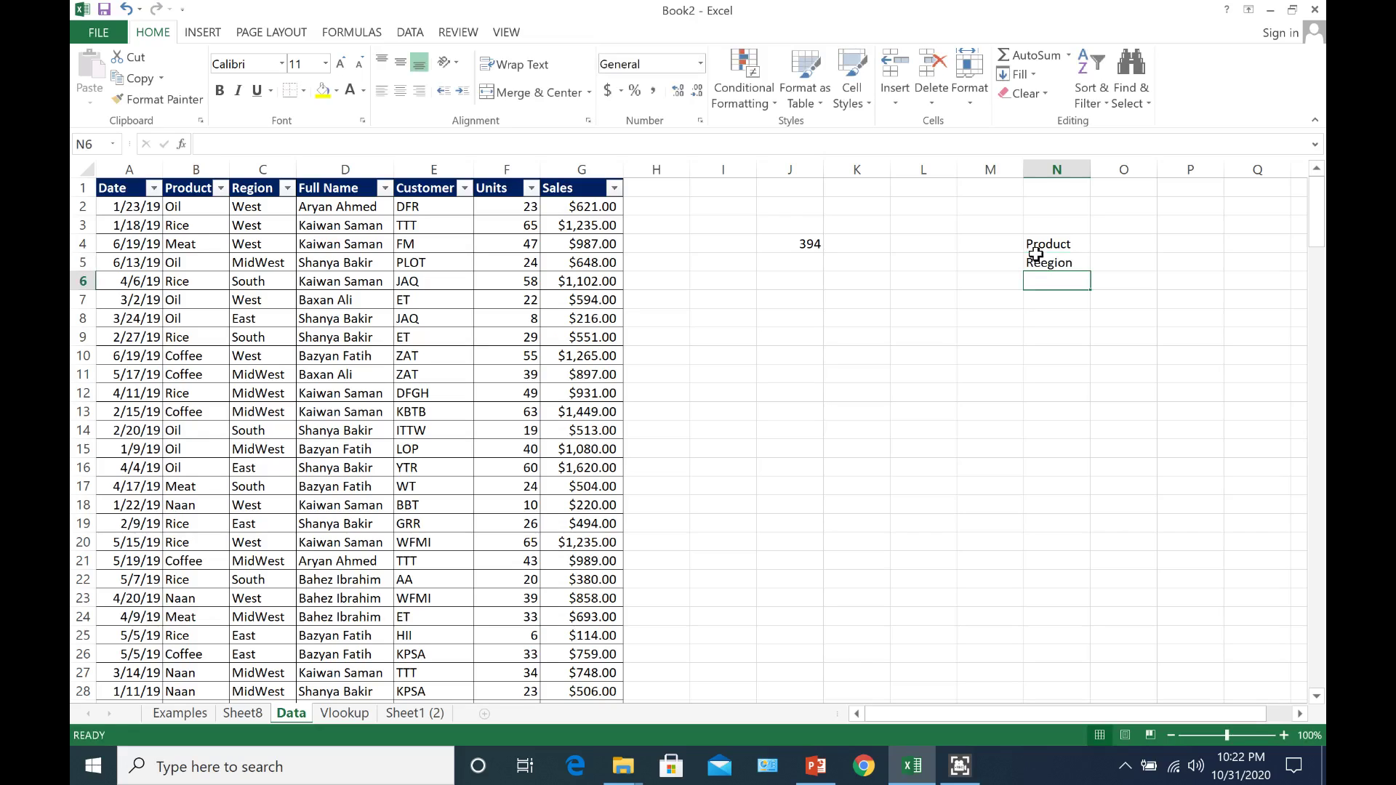
{"action": "type", "text": "User"}
{"action": "key", "text": "Return"}
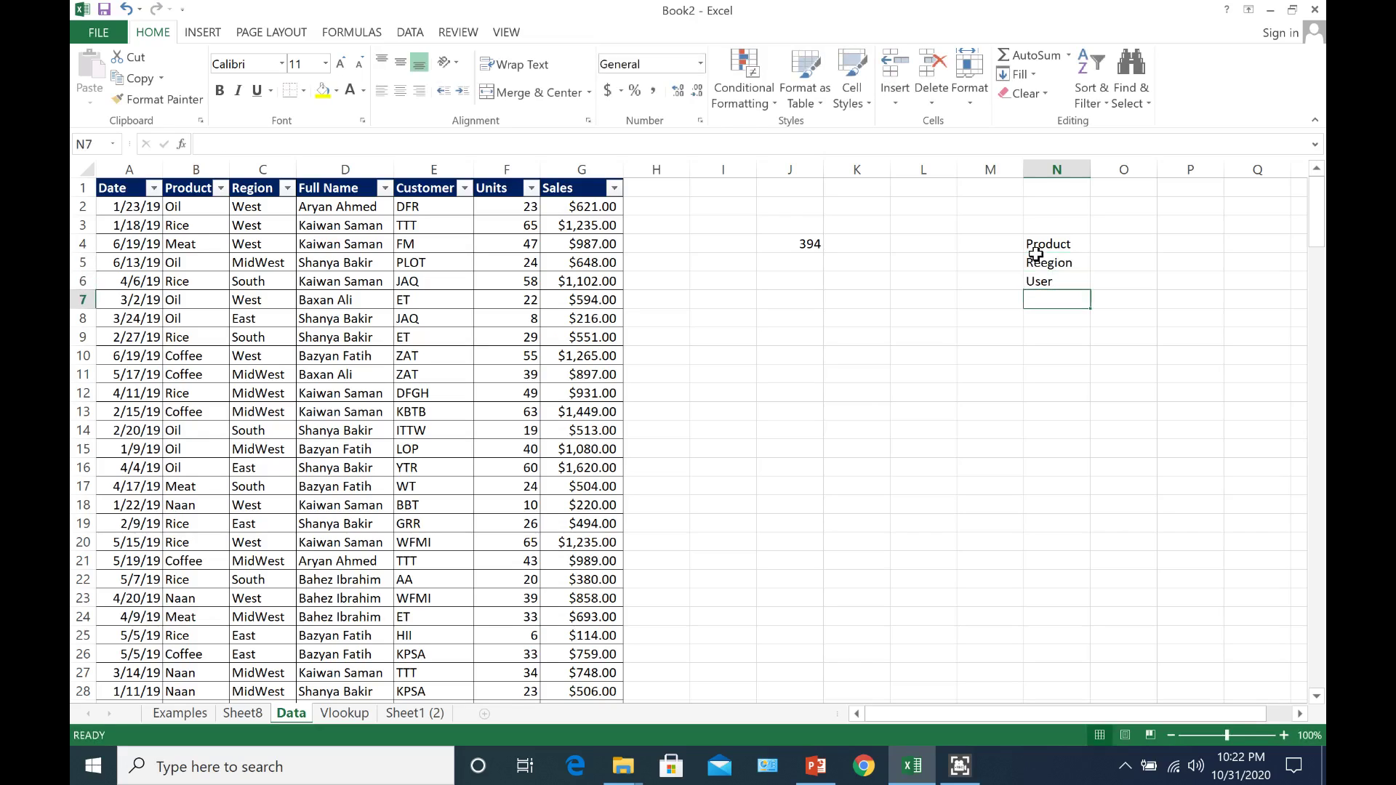
{"action": "double_click", "coordinate": [1047, 260]}
{"action": "key", "text": "BackSpace"}
{"action": "key", "text": "Return"}
Replace the "Oil" and "West" criteria in J4's SUMIFS formula with references to cells O4 and O5
{"action": "left_click", "coordinate": [811, 245]}
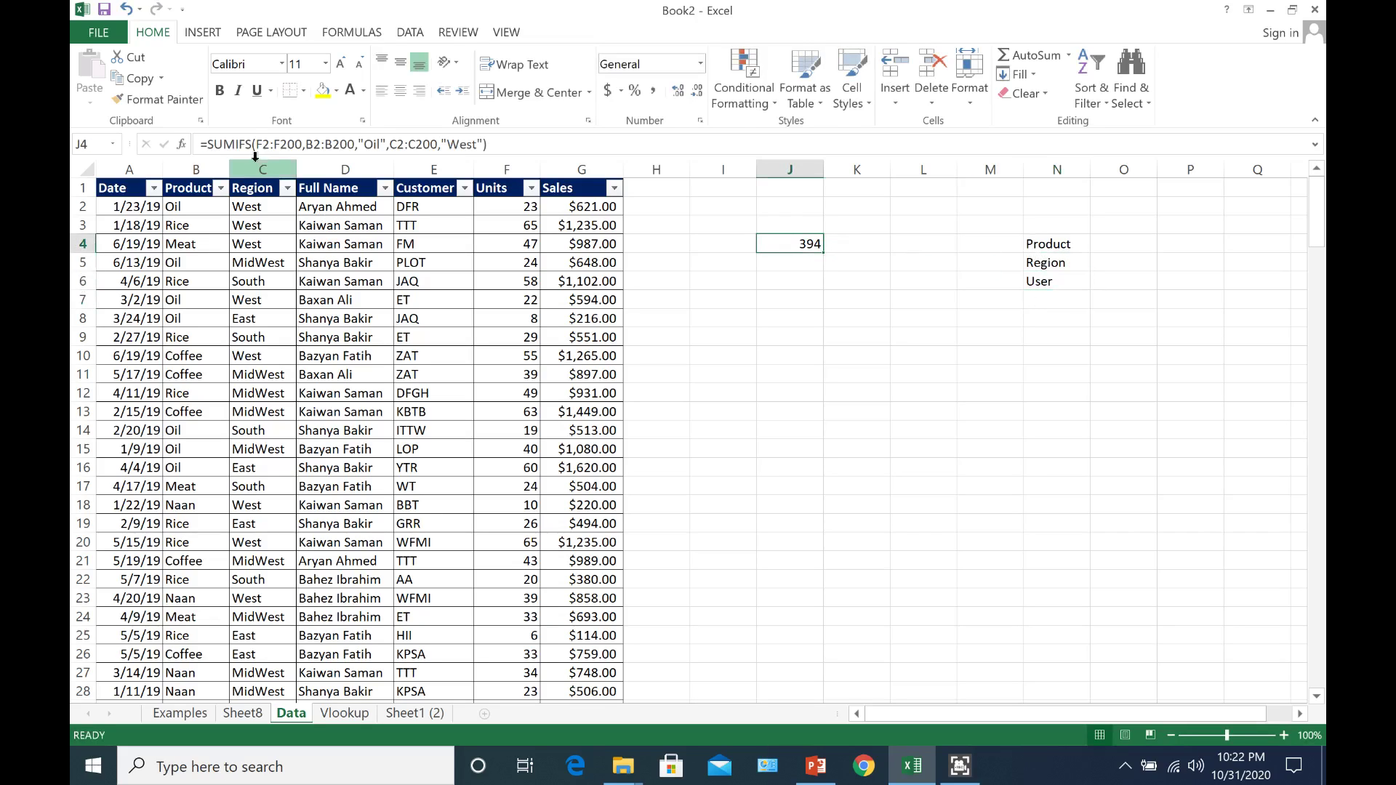
{"action": "left_click_drag", "start_coordinate": [357, 144], "coordinate": [383, 144]}
{"action": "key", "text": "BackSpace"}
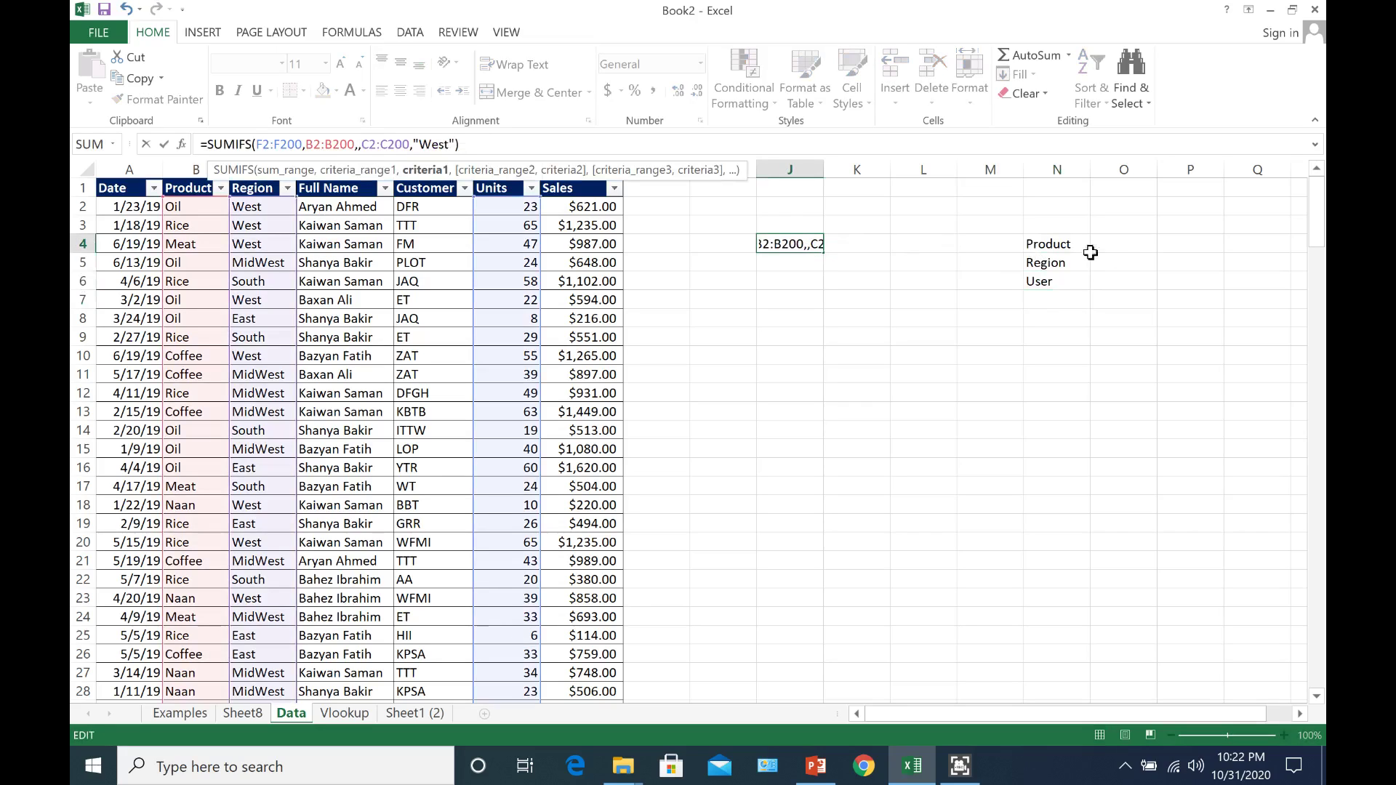
{"action": "left_click", "coordinate": [1125, 244]}
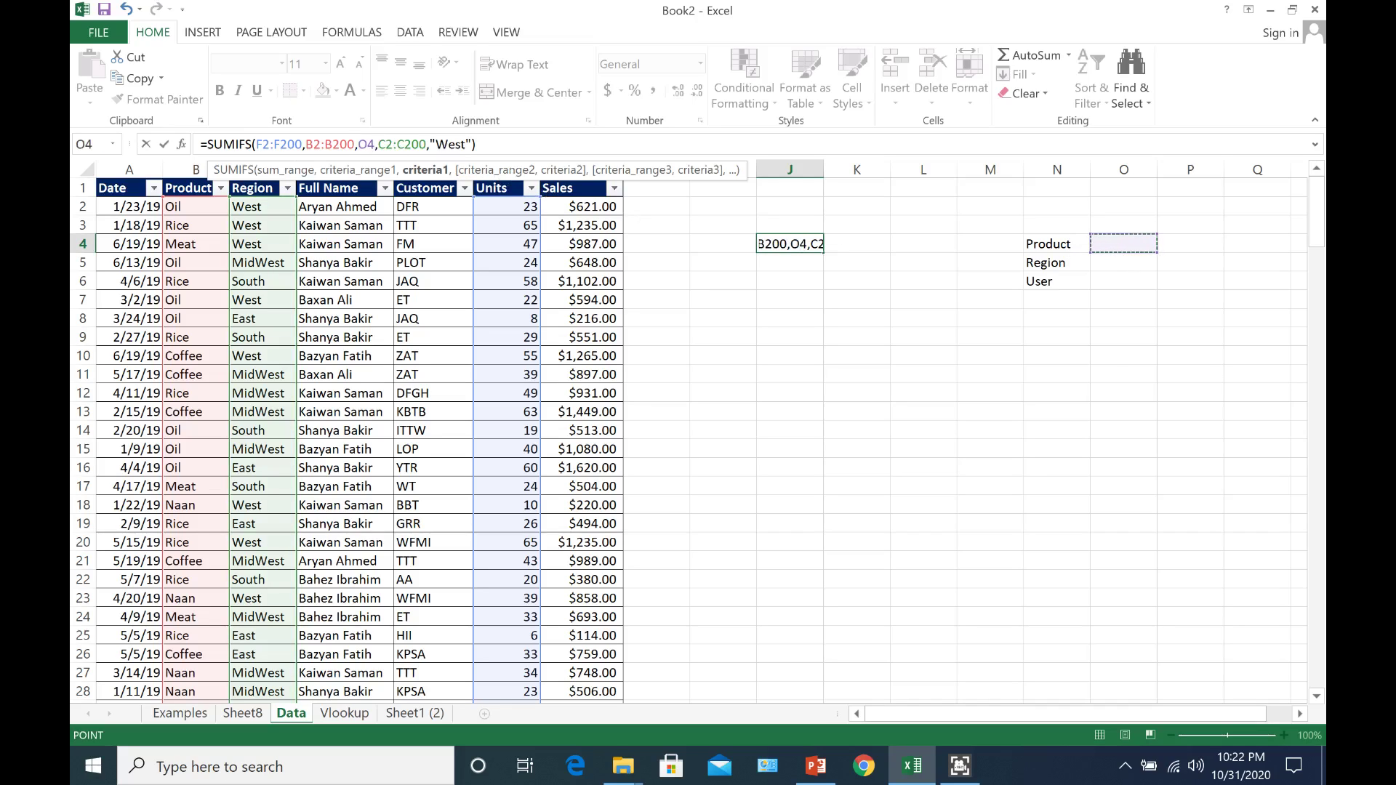
{"action": "left_click_drag", "start_coordinate": [430, 144], "coordinate": [471, 144]}
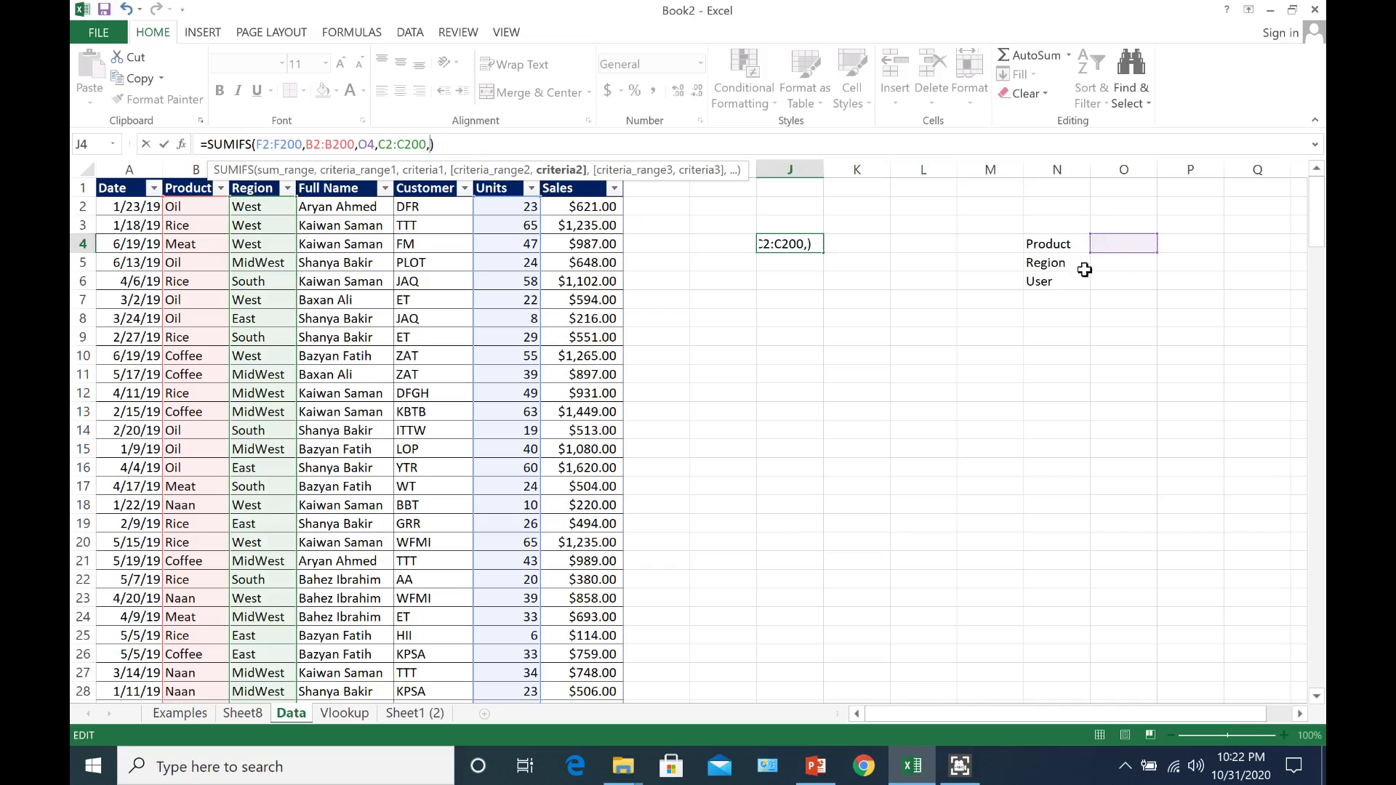
{"action": "left_click", "coordinate": [1120, 262]}
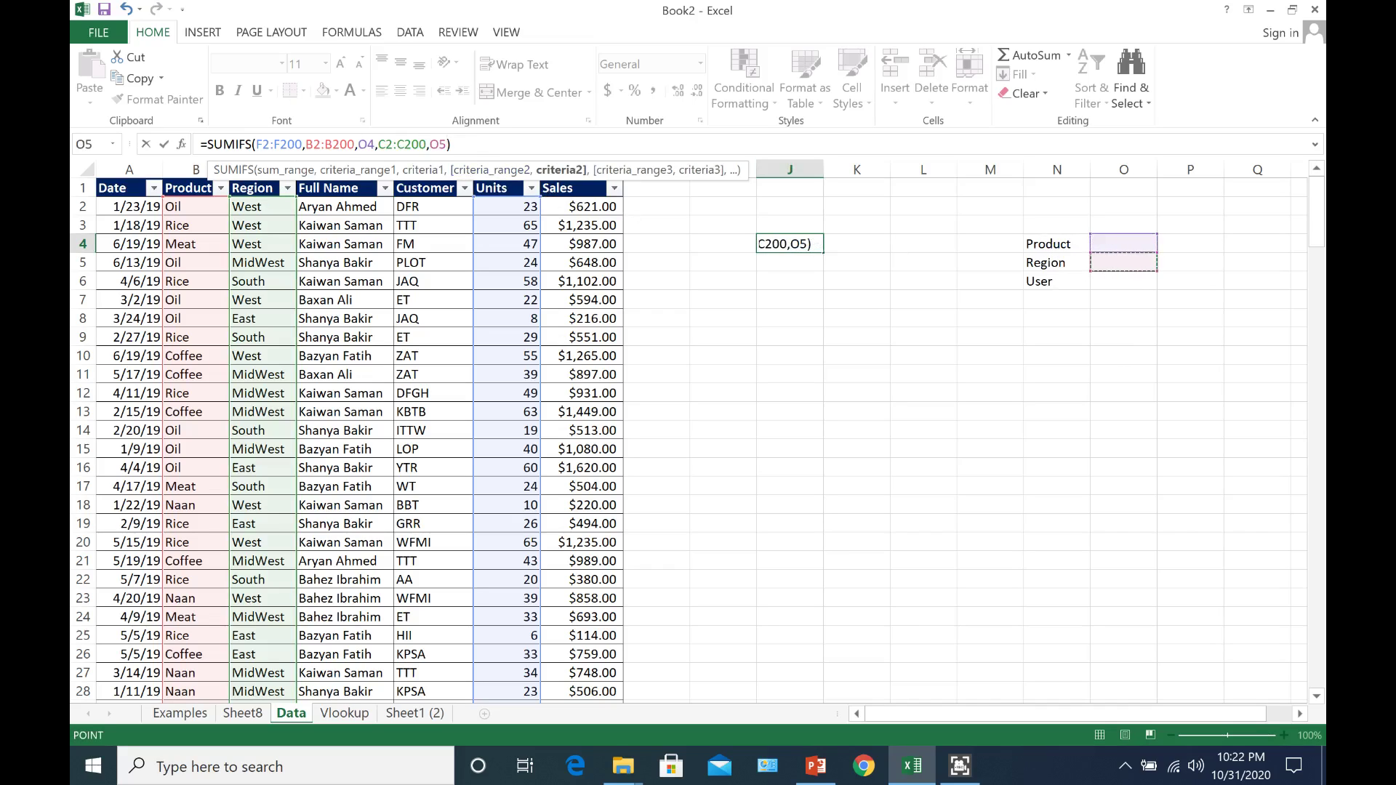
Add the Full Name range D2:D200 with criterion cell O6 to J4's SUMIFS formula and complete it
{"action": "type", "text": ","}
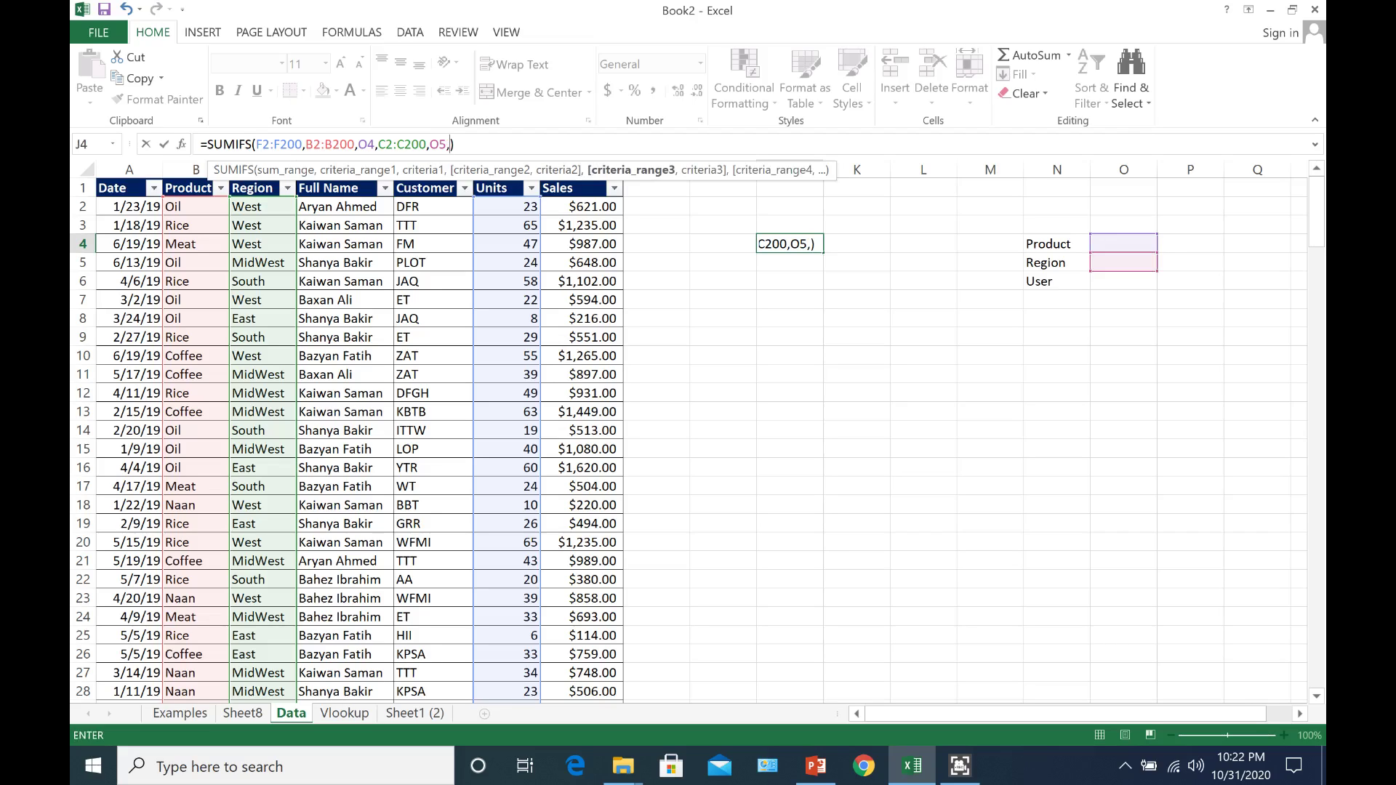
{"action": "type", "text": "D:2:D200"}
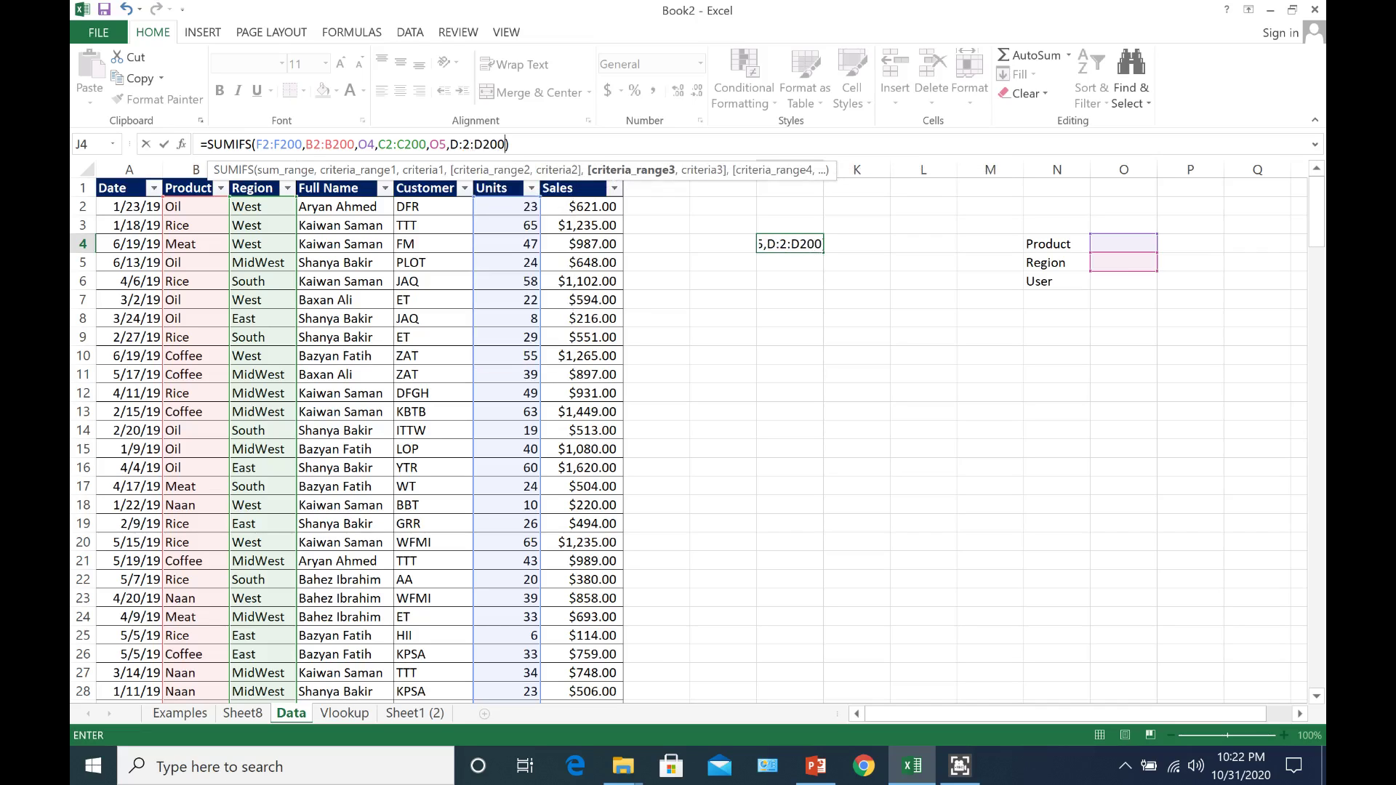
{"action": "type", "text": ","}
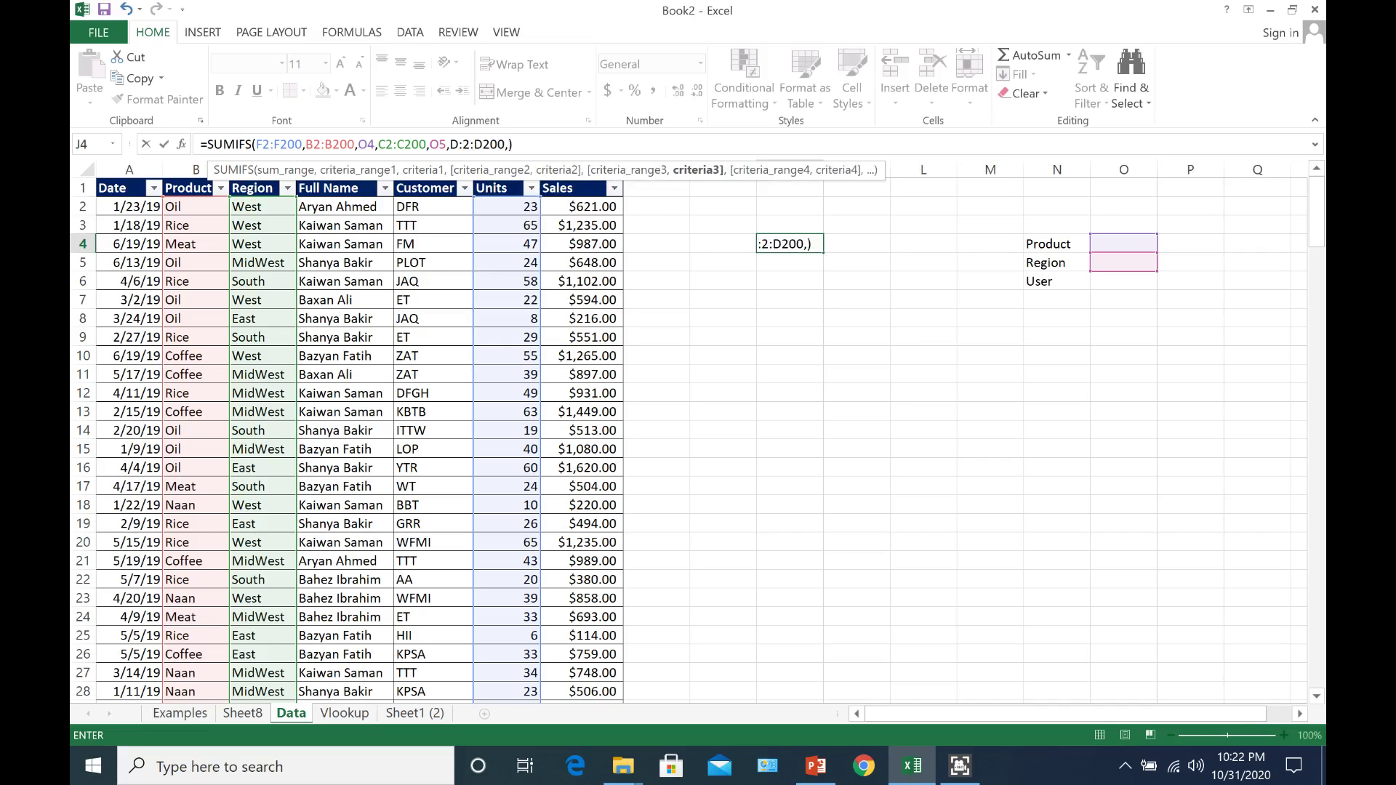
{"action": "left_click", "coordinate": [1107, 291]}
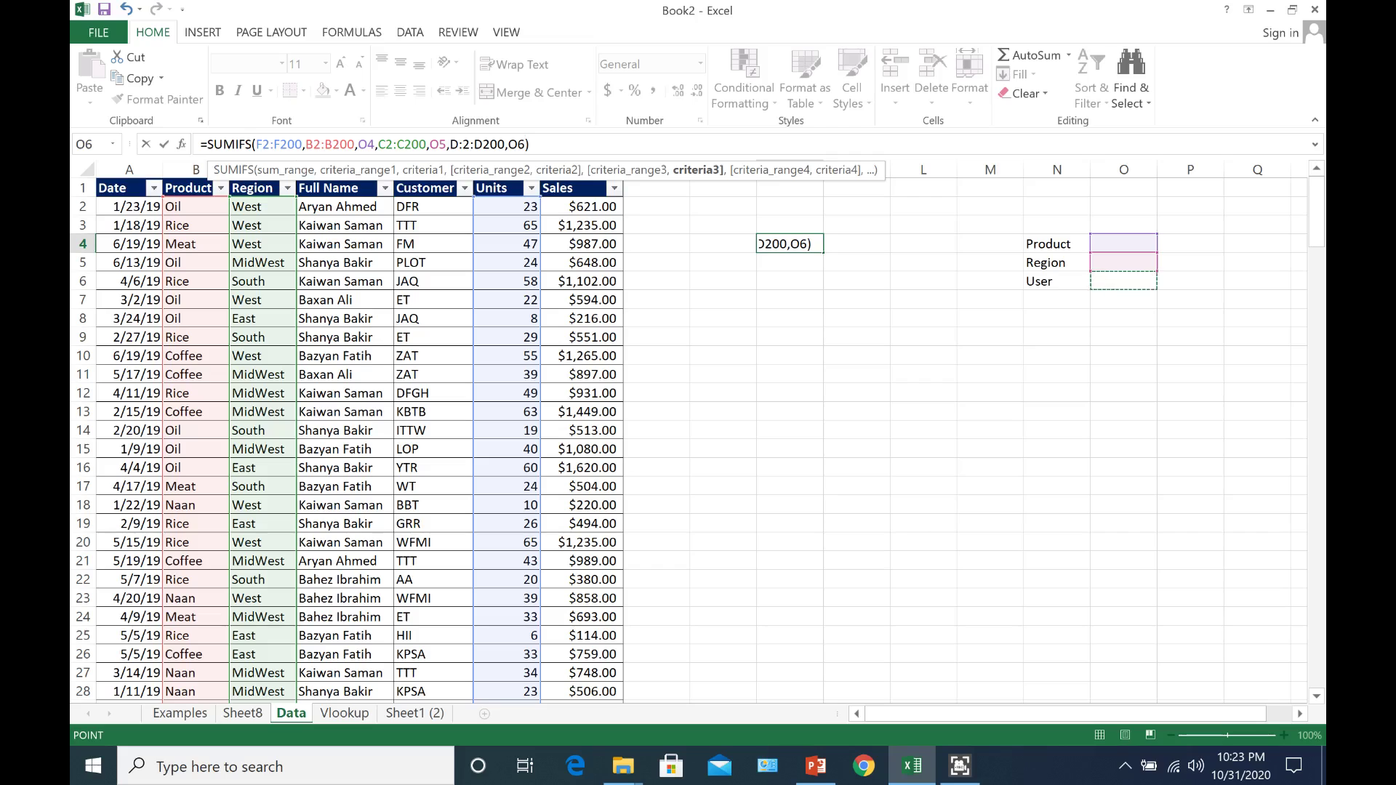
{"action": "left_click", "coordinate": [462, 144]}
{"action": "key", "text": "BackSpace"}
{"action": "key", "text": "Escape"}
{"action": "key", "text": "Return"}
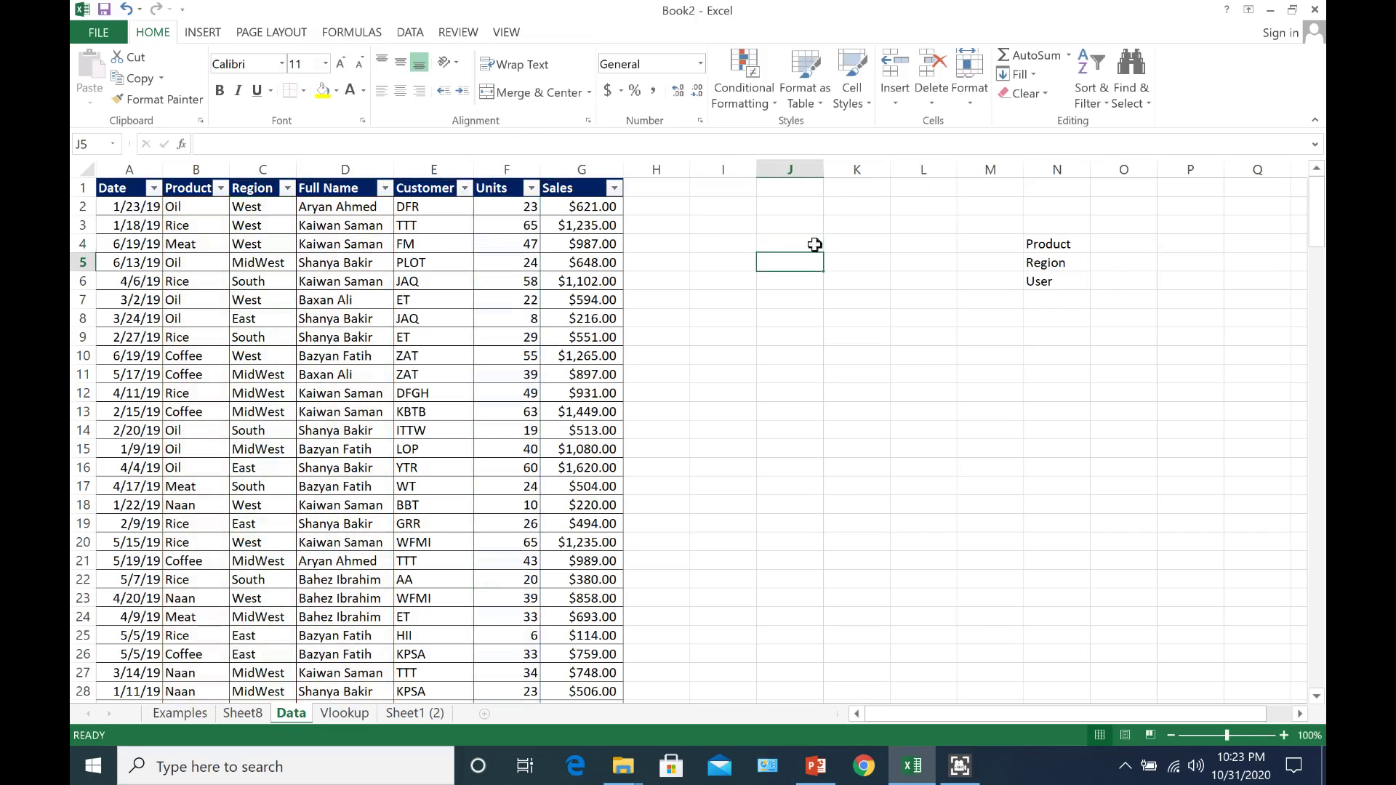
Enter Oil as the product criterion in O4 and West as the region criterion in O5
{"action": "left_click", "coordinate": [1127, 243]}
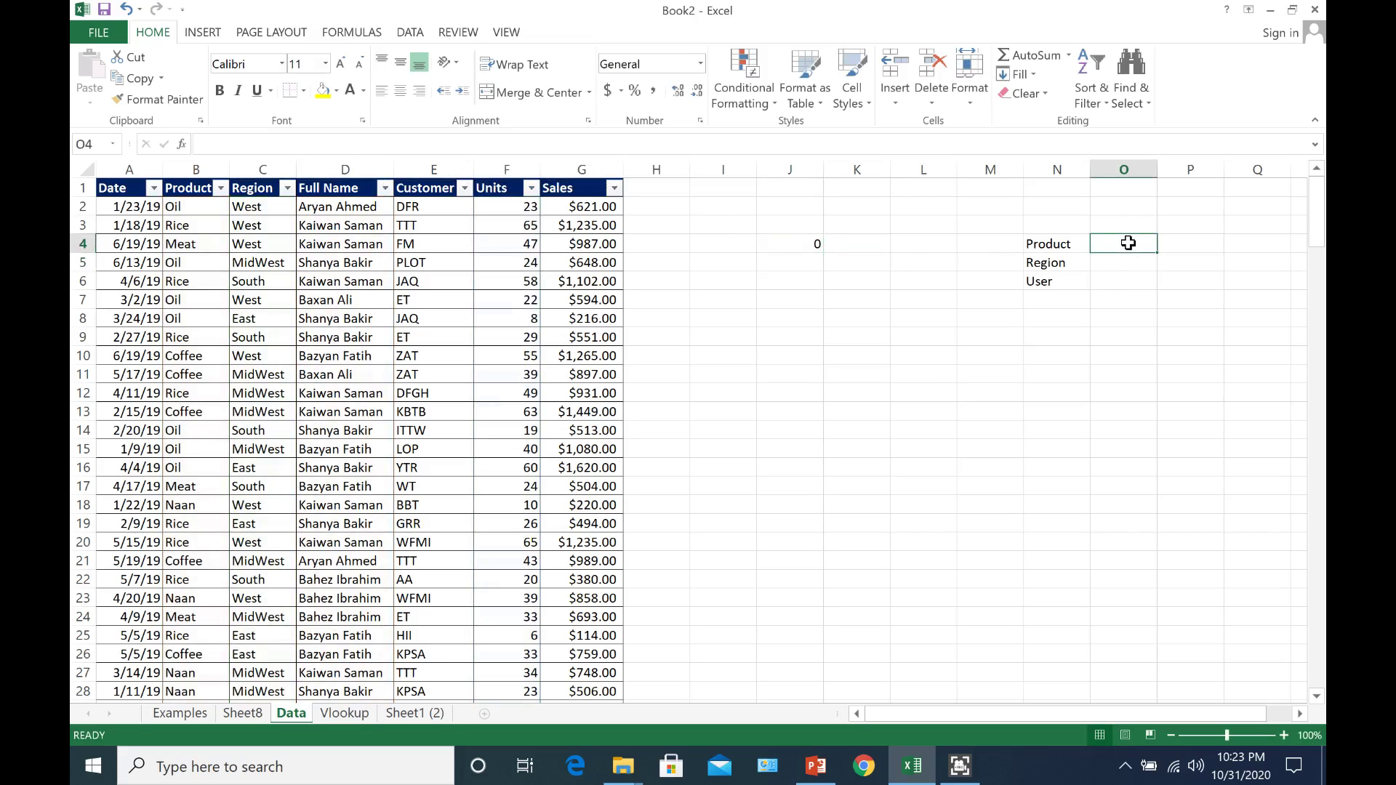
{"action": "type", "text": "Oil"}
{"action": "key", "text": "Return"}
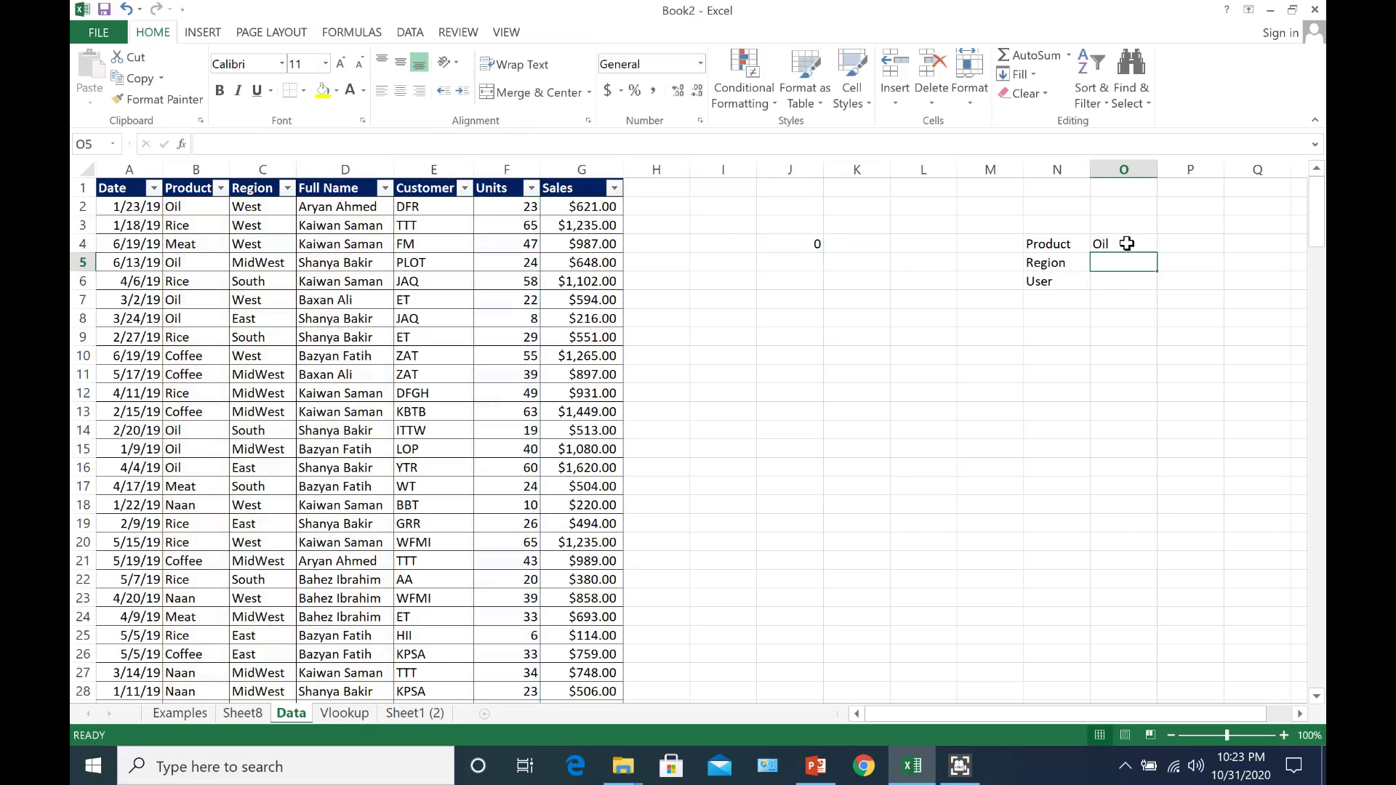
{"action": "type", "text": "West"}
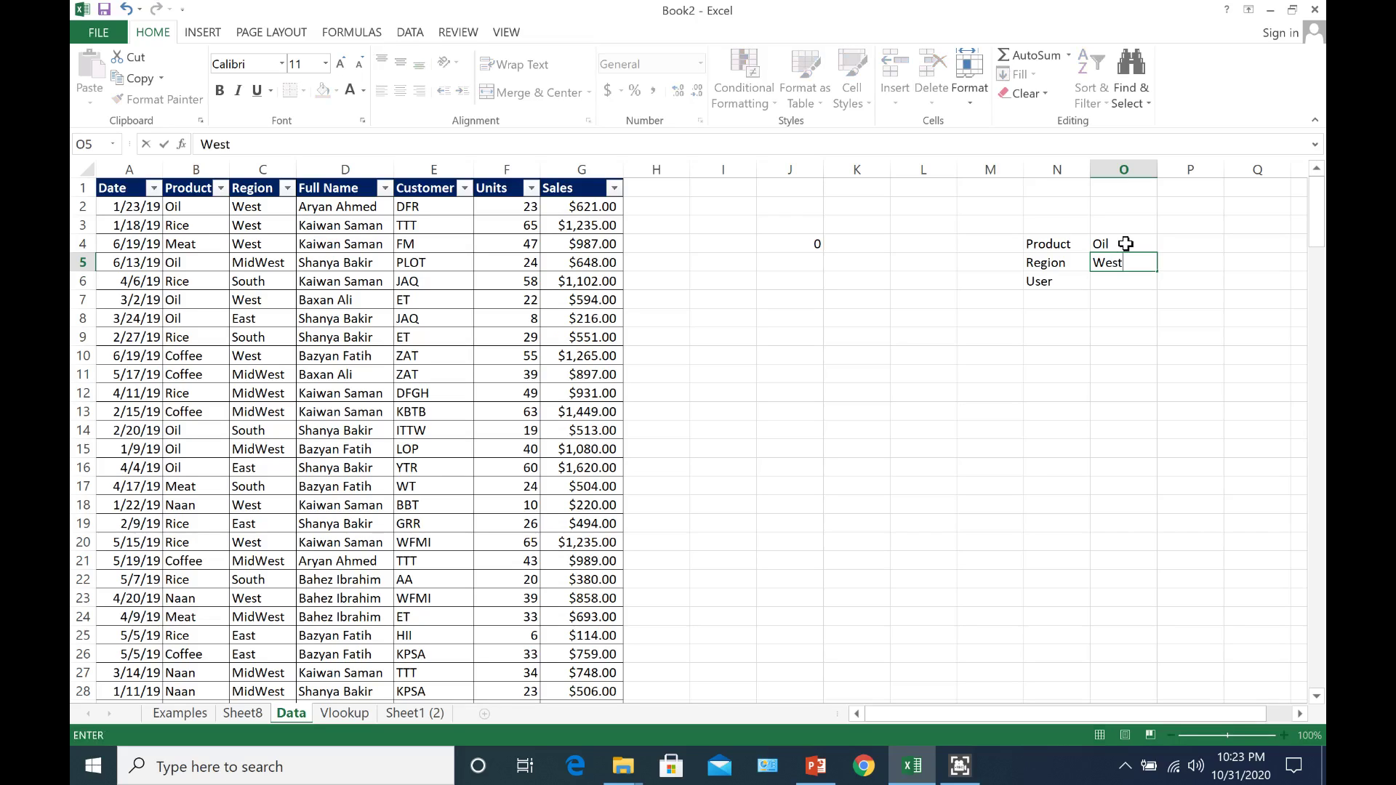
{"action": "key", "text": "Return"}
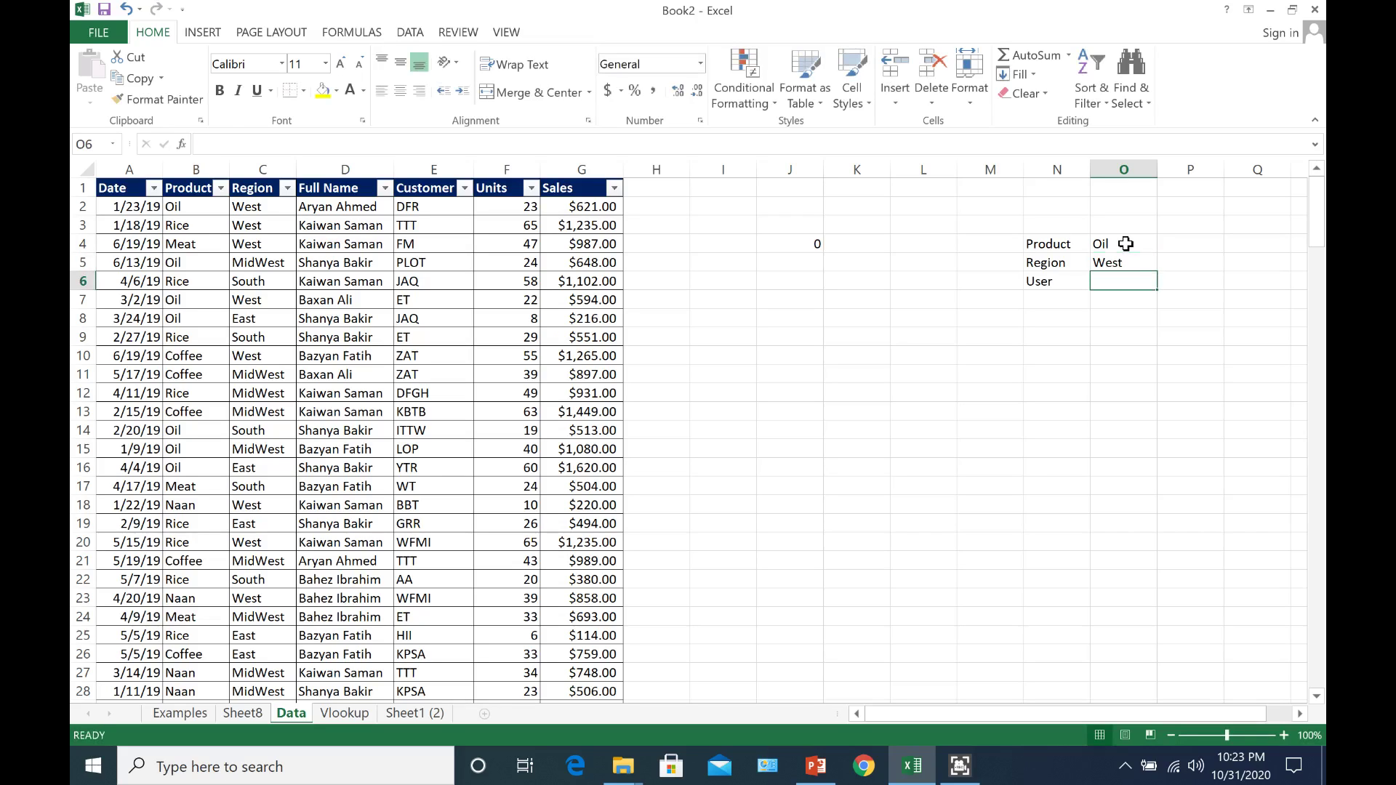
Enter the full name from cell D2 as the user criterion in O6, and select J4 to view its formula
{"action": "type", "text": "Ary"}
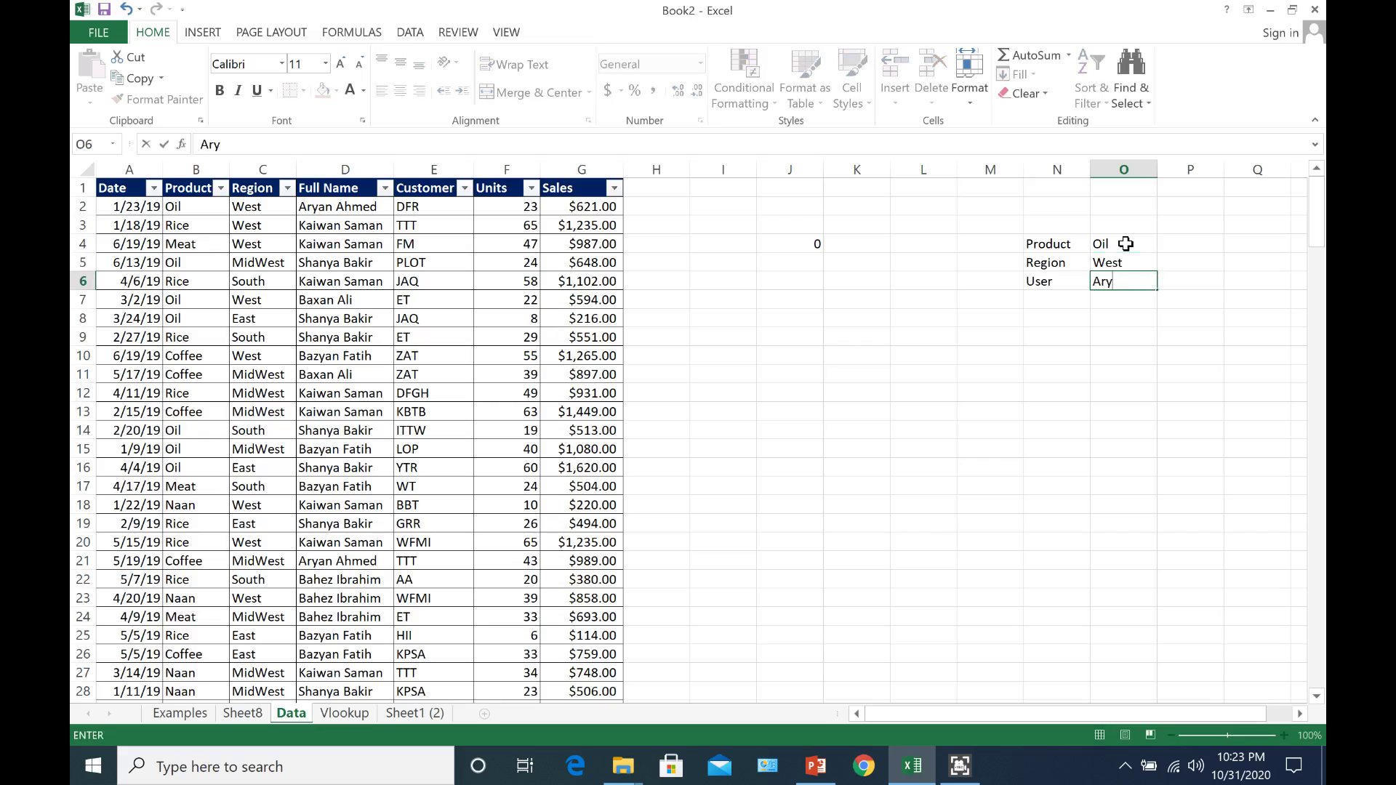
{"action": "type", "text": "an Ahem"}
{"action": "type", "text": "d"}
{"action": "key", "text": "BackSpace"}
{"action": "key", "text": "BackSpace"}
{"action": "key", "text": "BackSpace"}
{"action": "type", "text": "med"}
{"action": "key", "text": "Return"}
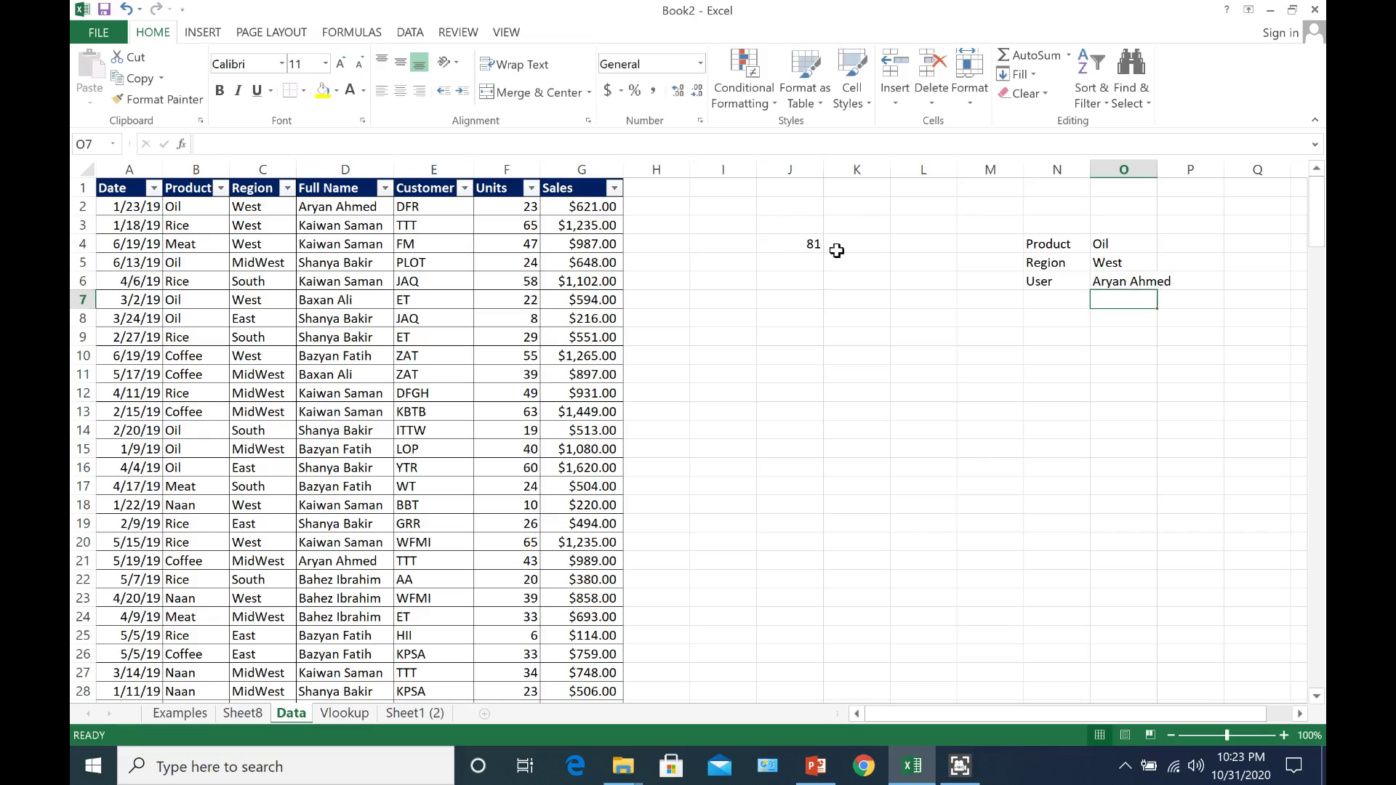
{"action": "left_click", "coordinate": [795, 240]}
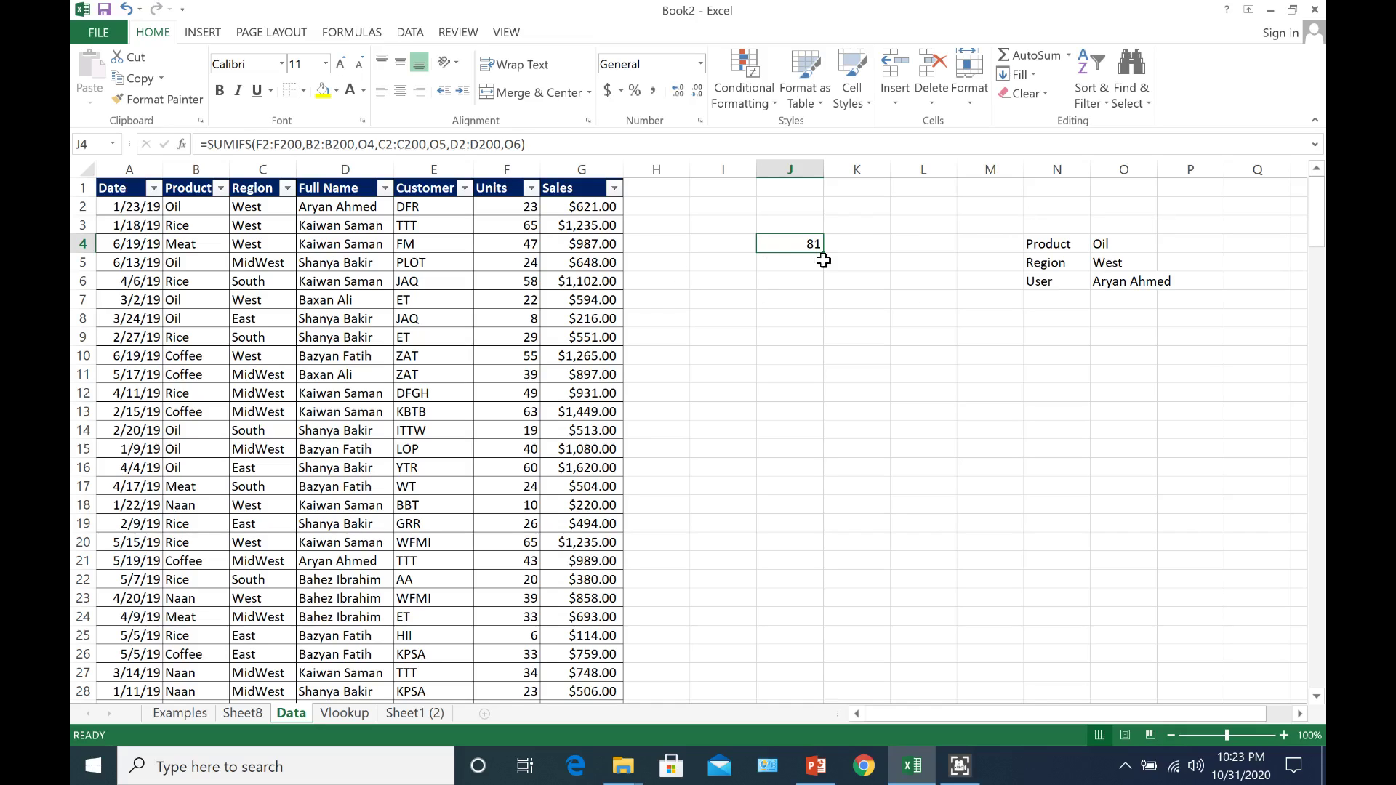
Replace the user criterion in O6 with the full name shown in cell D7
{"action": "left_click", "coordinate": [1141, 288]}
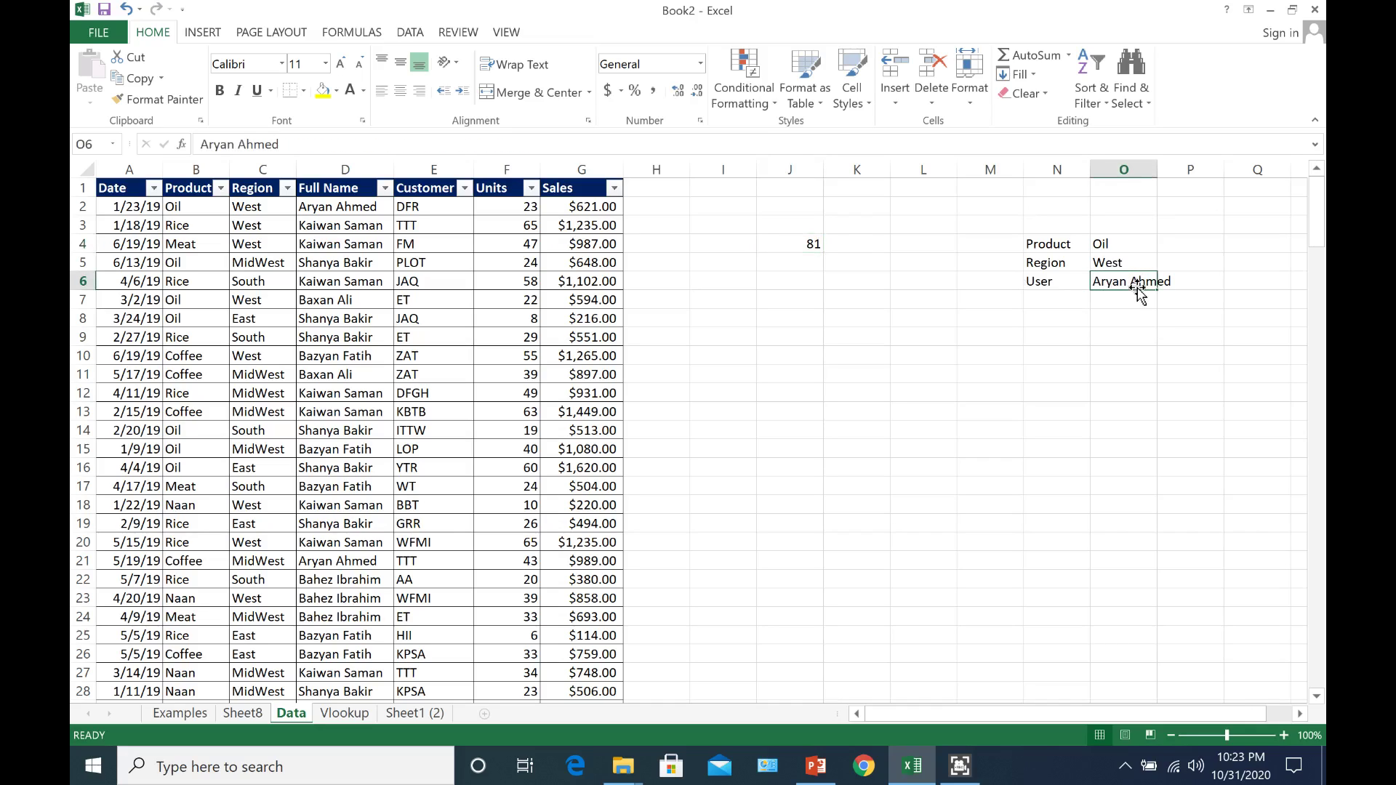
{"action": "type", "text": "Baxa"}
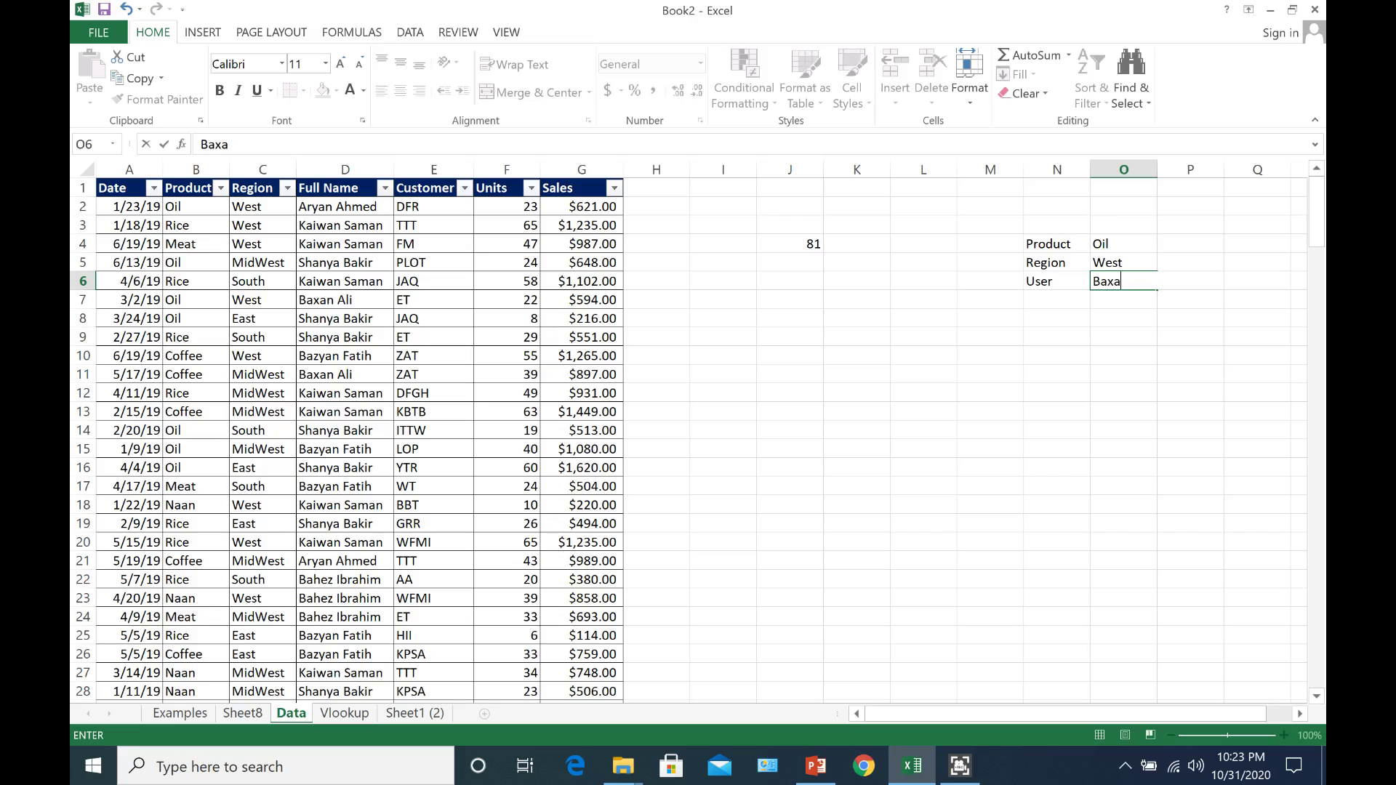
{"action": "type", "text": "n Al"}
{"action": "key", "text": "Return"}
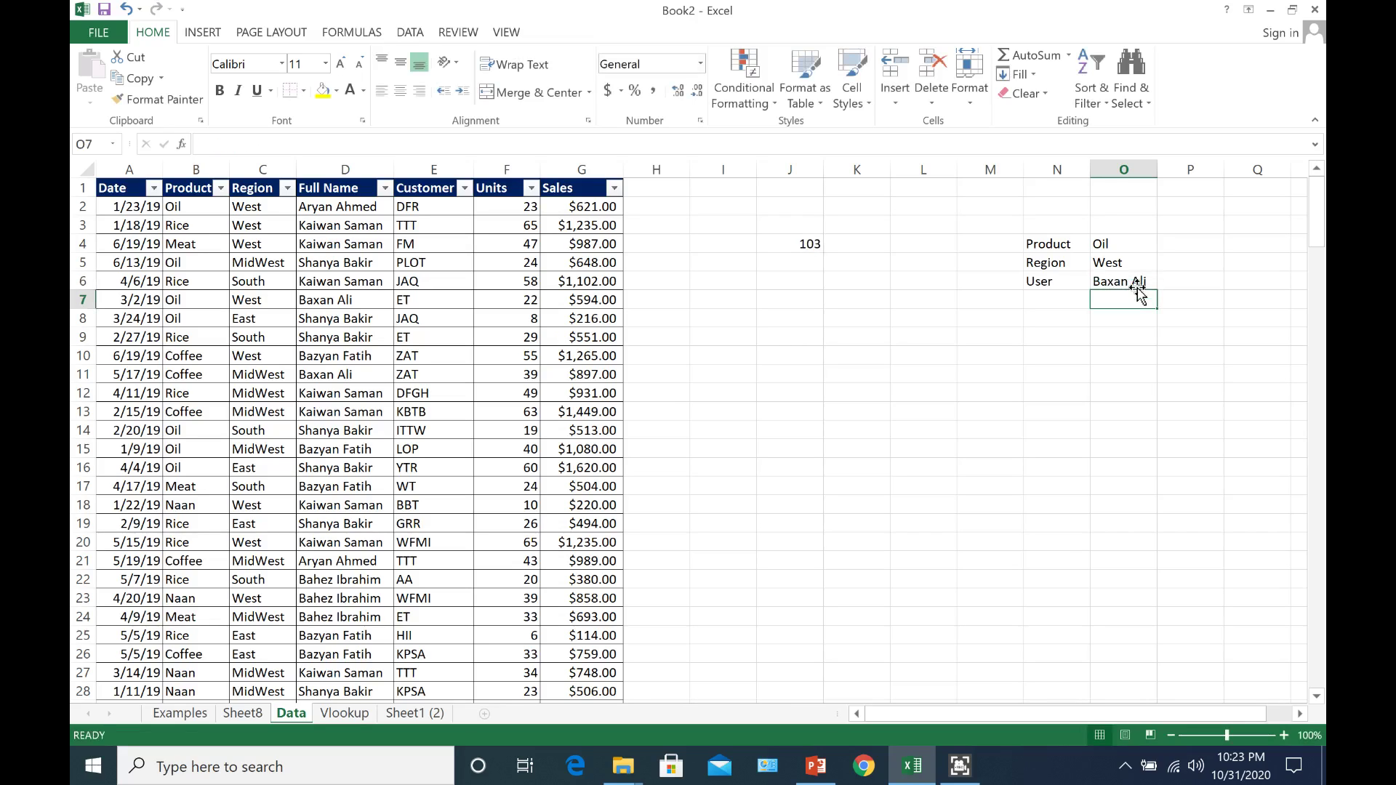
Examine the sum range argument F2:F200 in J4's SUMIFS formula, and leave the formula without keeping any edits
{"action": "left_click", "coordinate": [804, 244]}
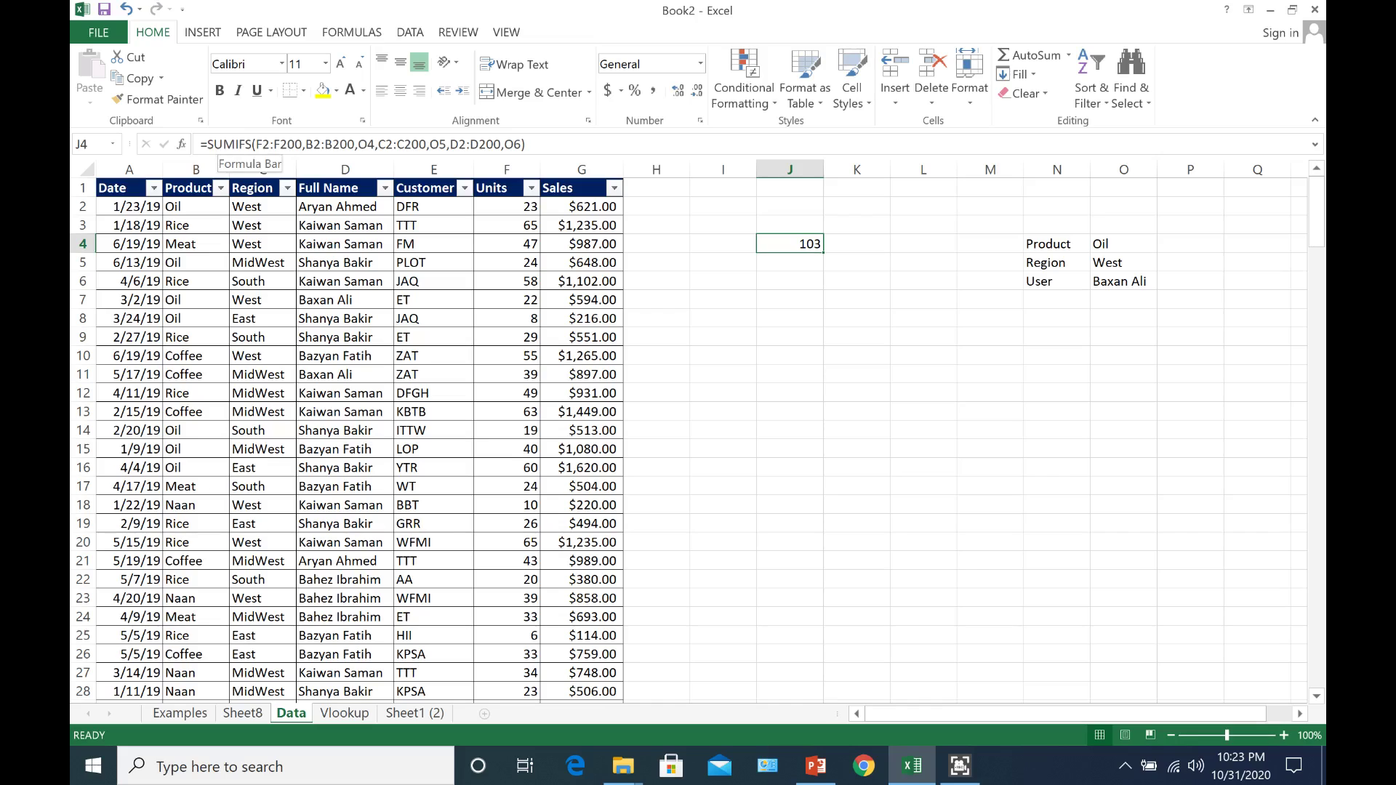
{"action": "left_click_drag", "start_coordinate": [302, 144], "coordinate": [256, 144]}
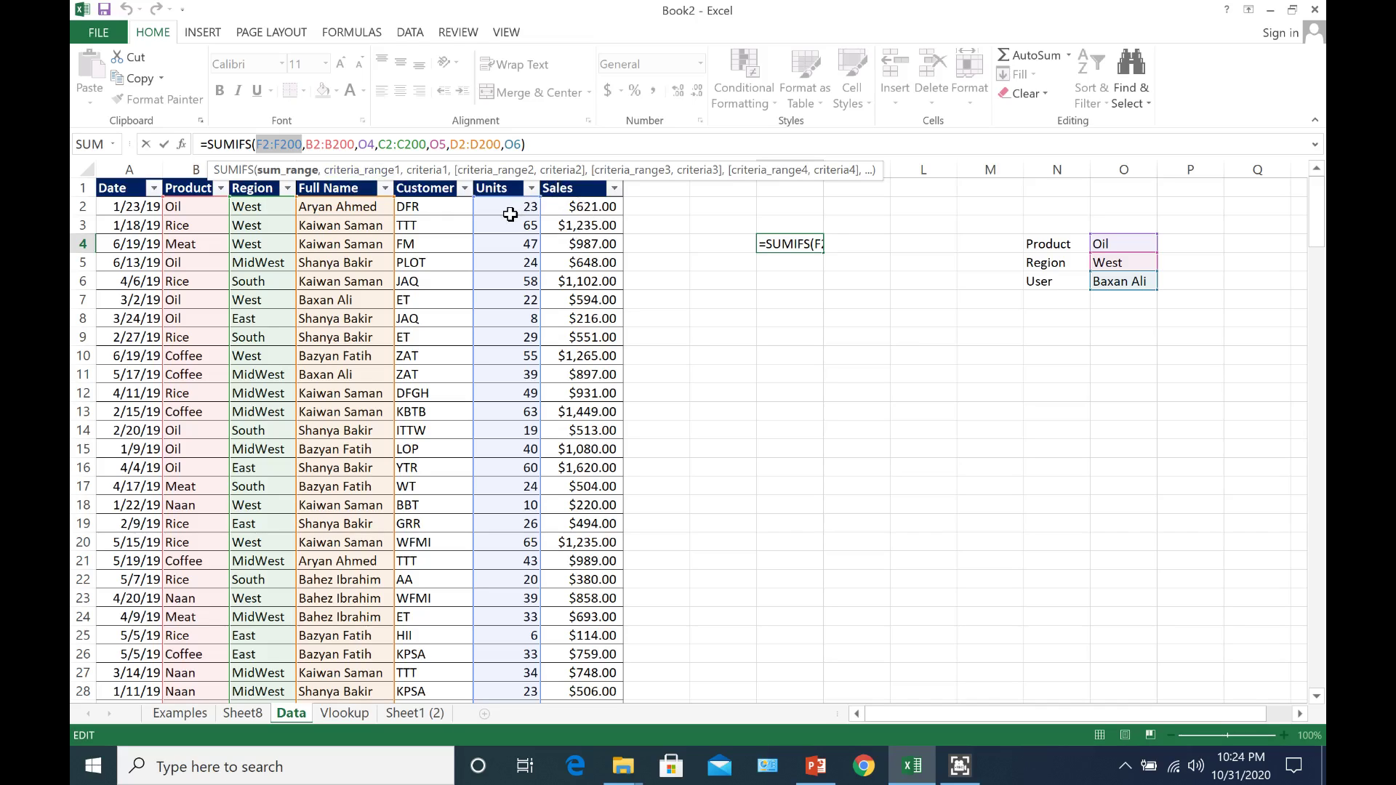
{"action": "left_click", "coordinate": [640, 263]}
{"action": "left_click", "coordinate": [727, 468]}
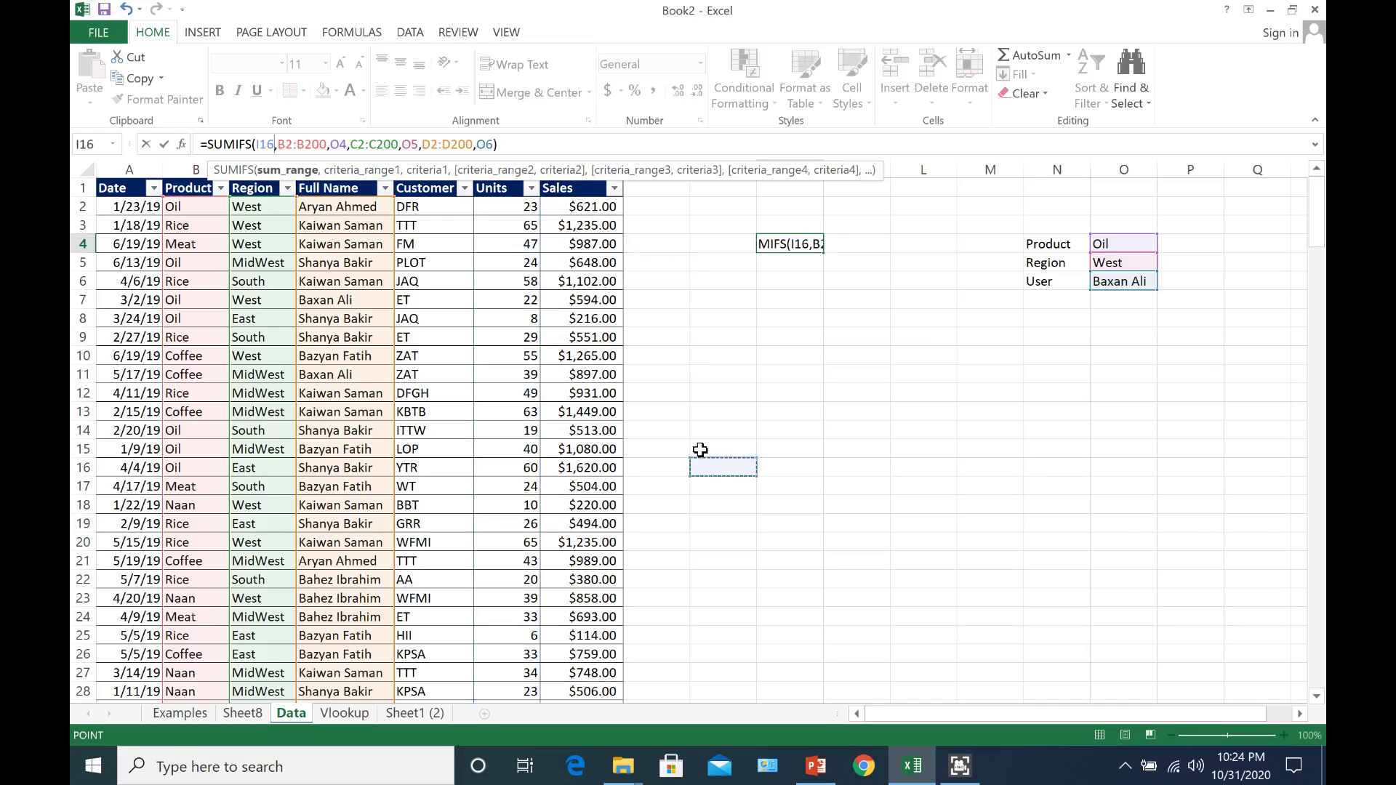
{"action": "left_click", "coordinate": [918, 300]}
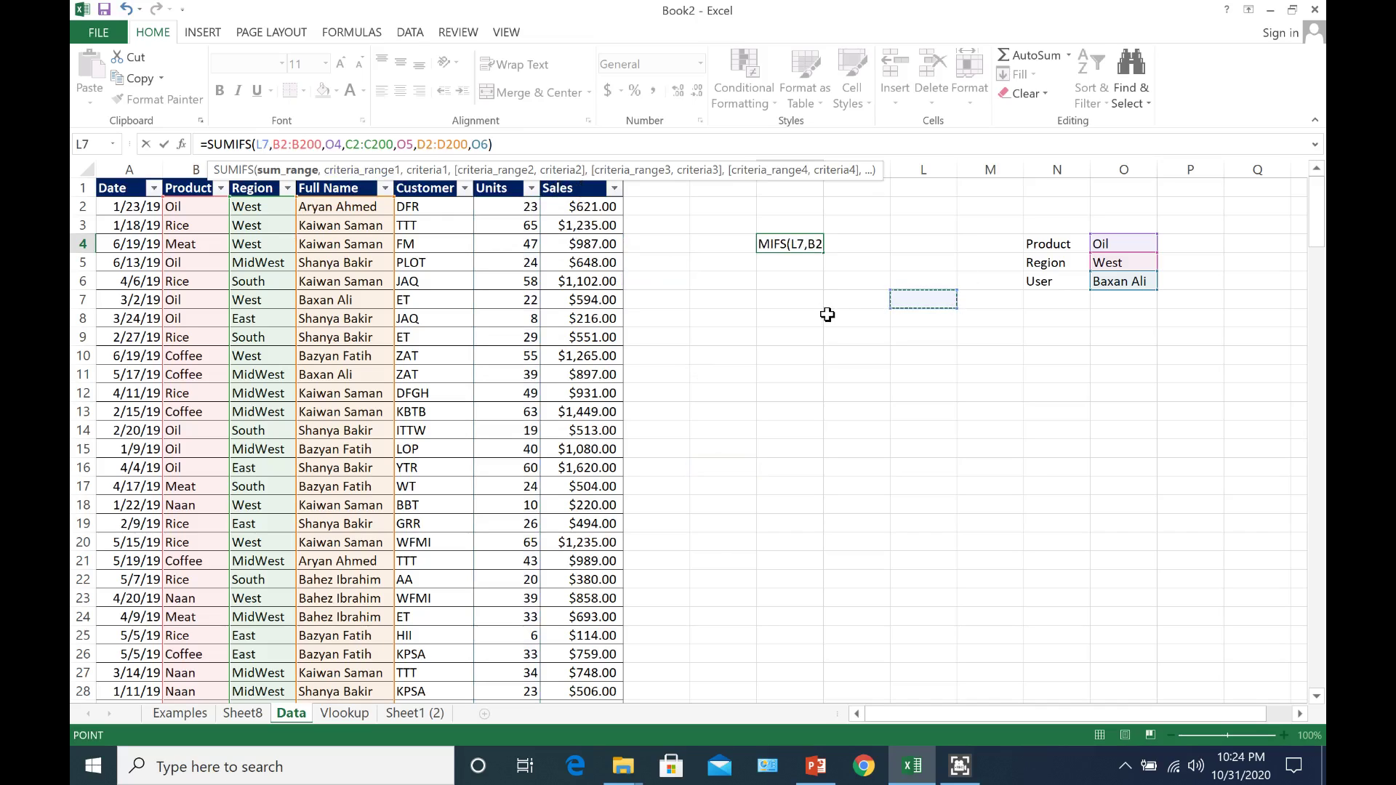
{"action": "key", "text": "Escape"}
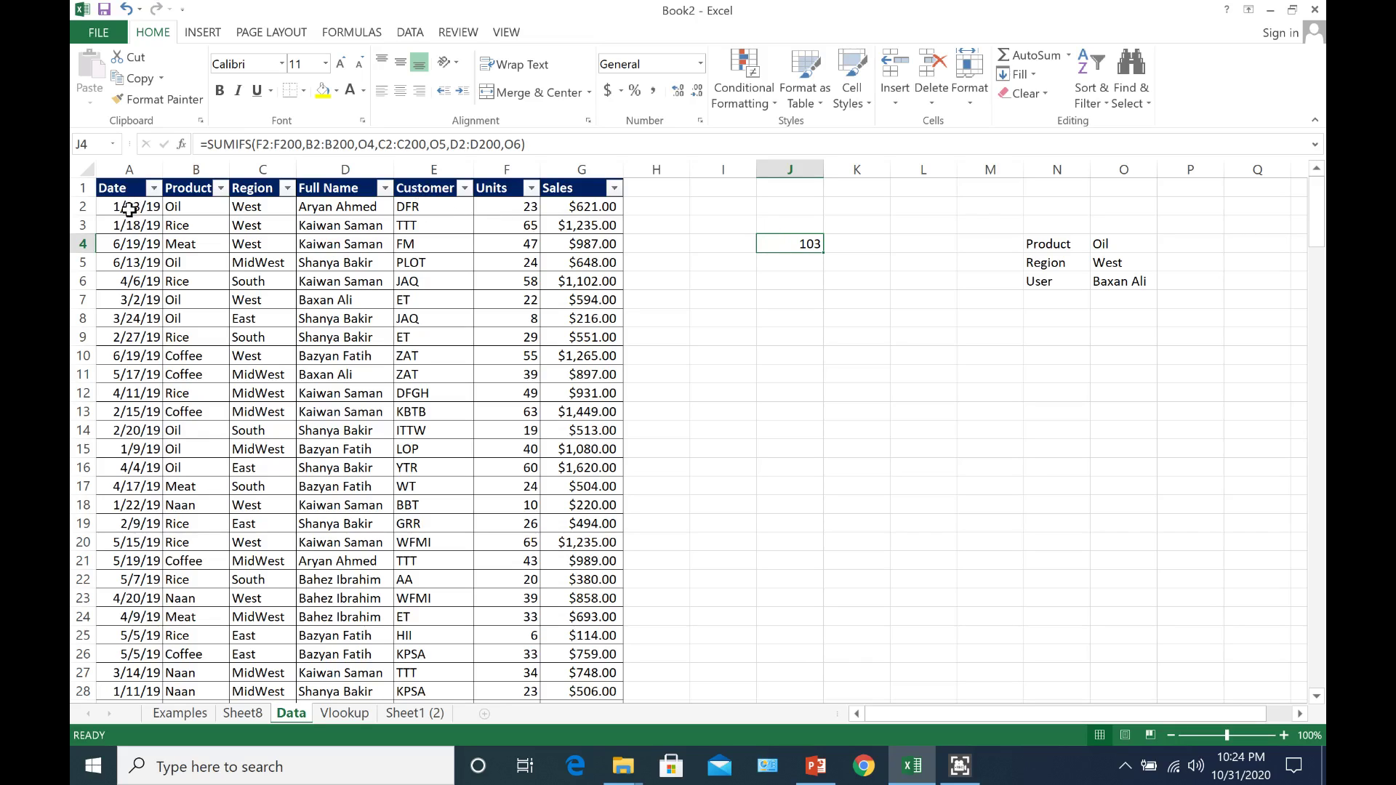
{"action": "left_click", "coordinate": [914, 286]}
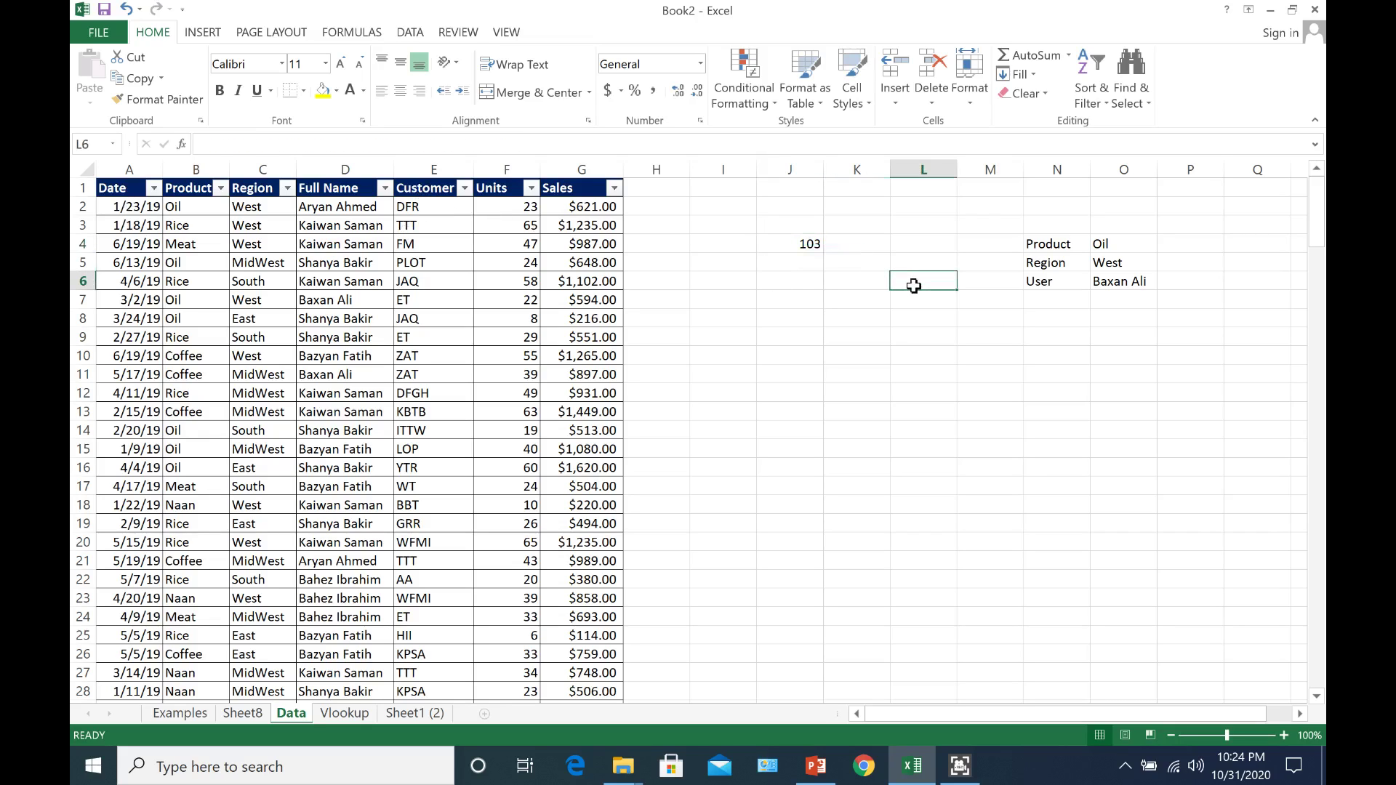